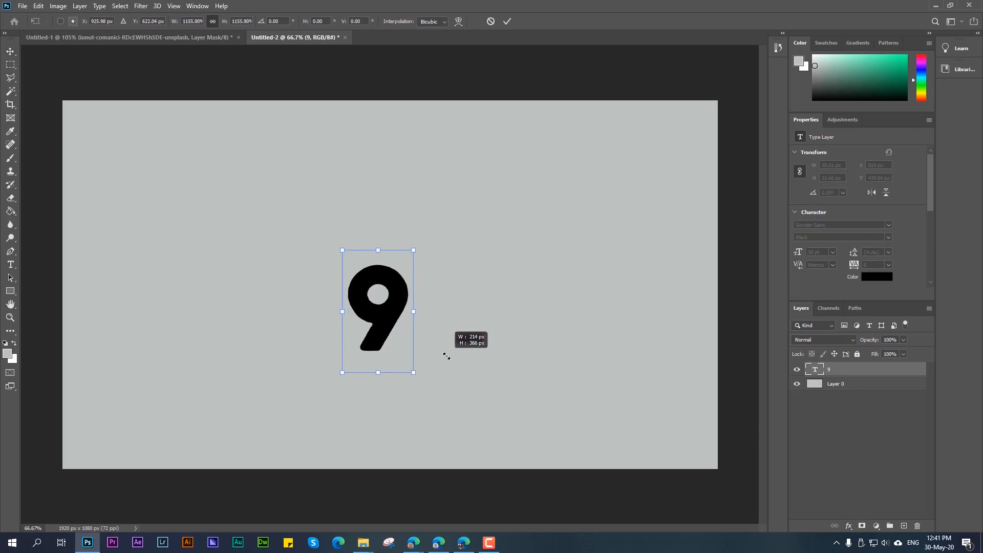
Step: Enlarge the number 9 to about 281 × 481 px and place it near the canvas centre at about X 816, Y 250 px
left_click_drag(415, 312, 411, 244)
key("Return")
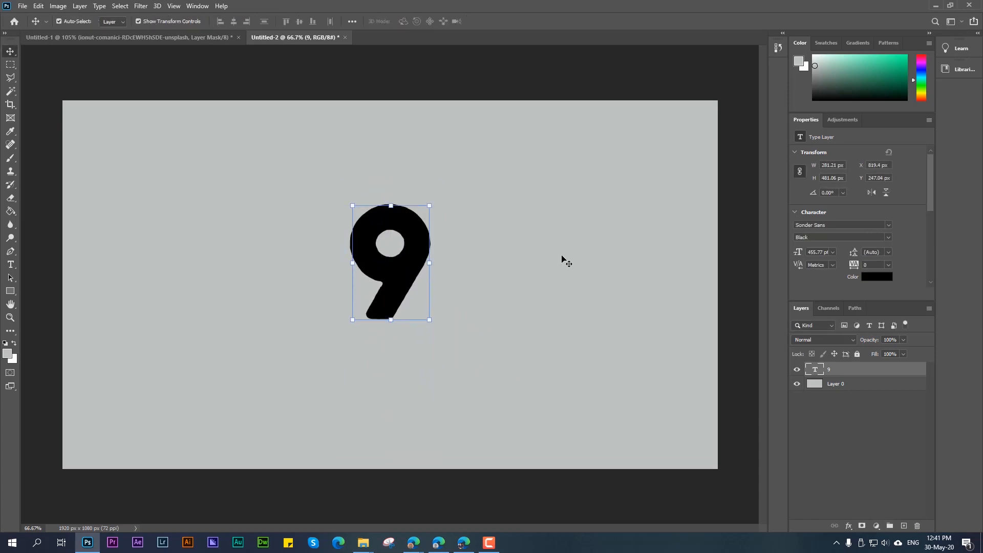
left_click(562, 257)
left_click(416, 234)
mouse_move(417, 270)
left_mouse_down()
mouse_move(417, 280)
mouse_move(385, 281)
mouse_move(425, 279)
mouse_move(412, 281)
mouse_move(411, 264)
mouse_move(416, 273)
left_mouse_up()
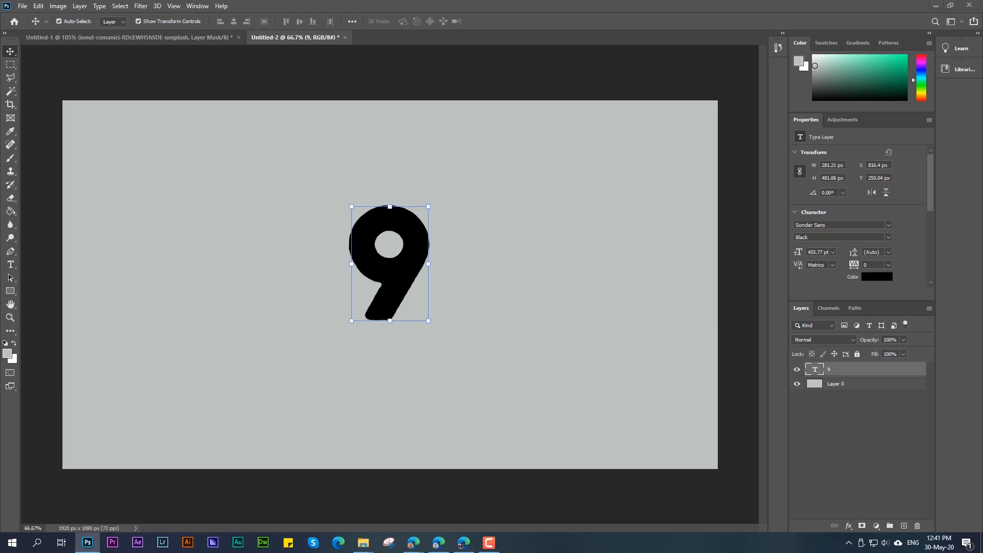
Step: Place the autumn mountain road photo from the file explorer into the document above the 9 and lower its opacity to 30%
key("alt+Tab")
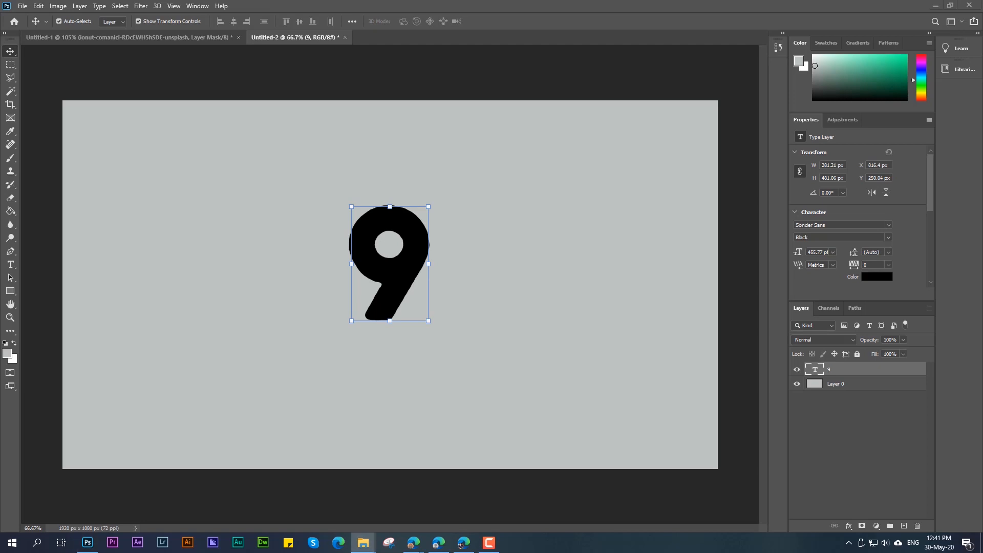
left_click_drag(542, 202, 385, 220)
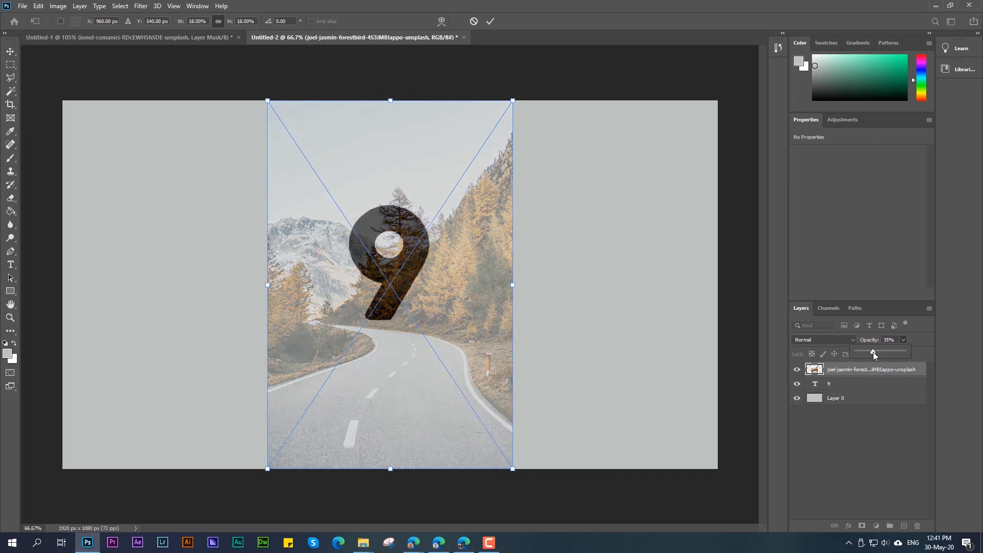
left_click_drag(874, 352, 871, 353)
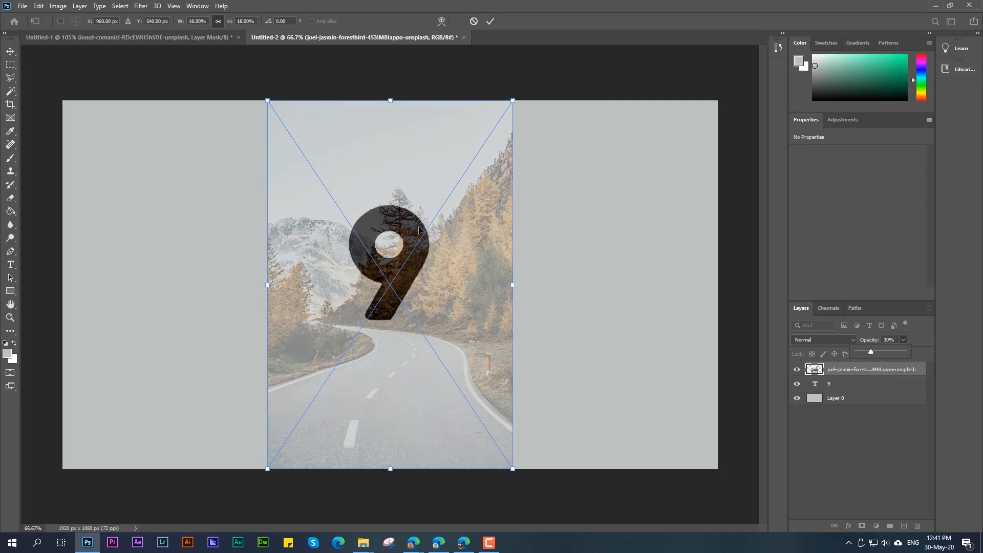
Step: Scale the road photo to about 14% and move it up so the road lies over the 9's stem
left_click_drag(415, 228, 421, 190)
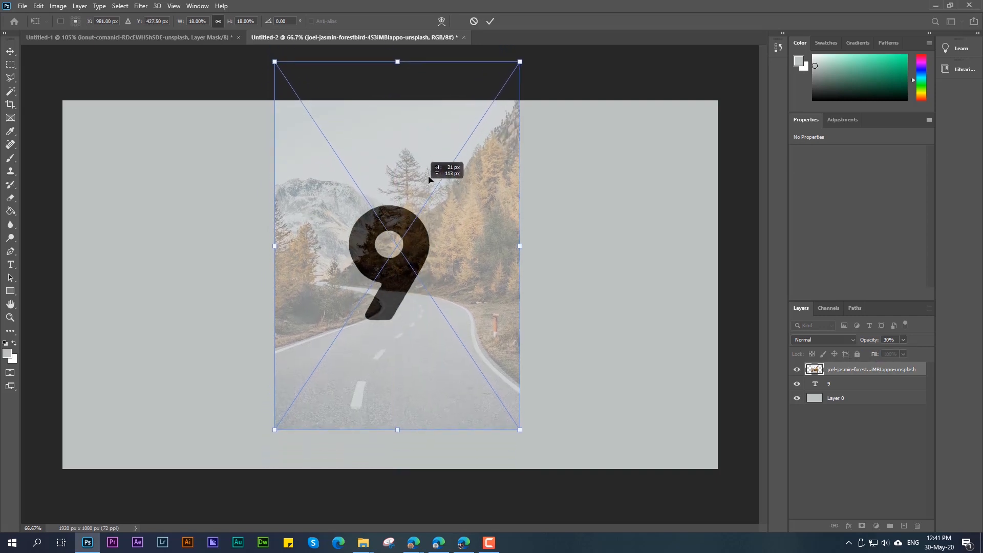
left_click_drag(519, 63, 465, 153)
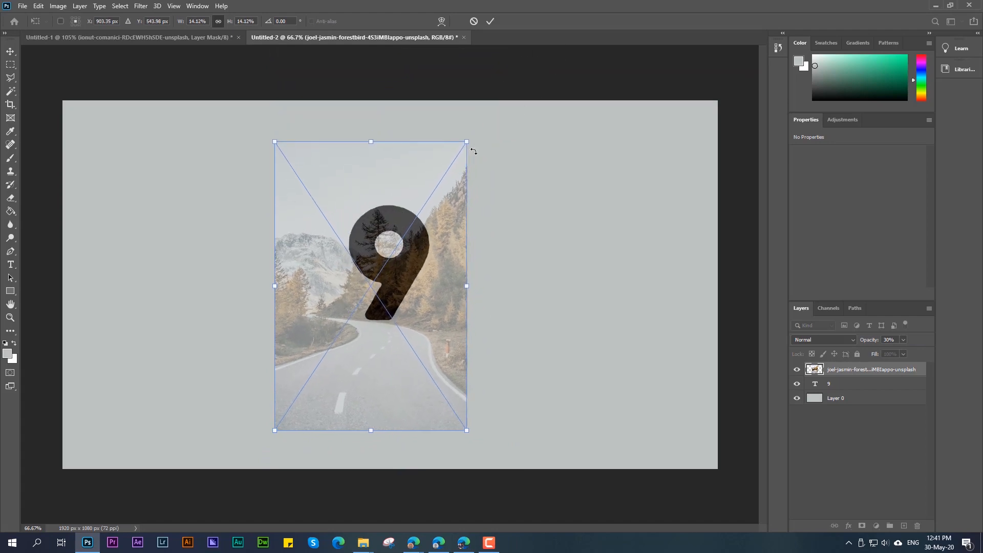
left_click_drag(420, 250, 440, 196)
key("Left")
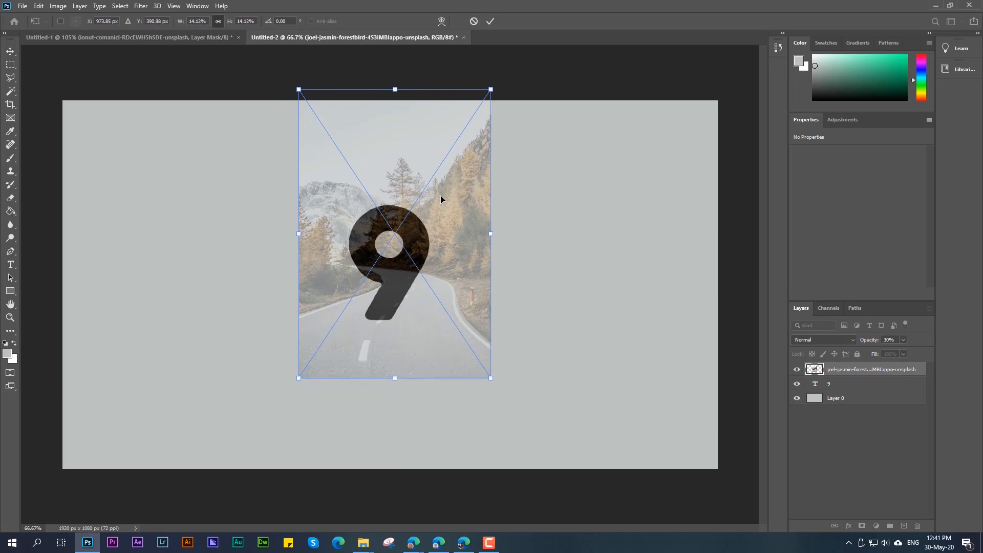
Step: Nudge the scaled road photo over the 9 to about X 969, Y 391 px
key("Up")
key("Up")
key("Up")
key("Up")
key("Up")
key("Down")
key("Down")
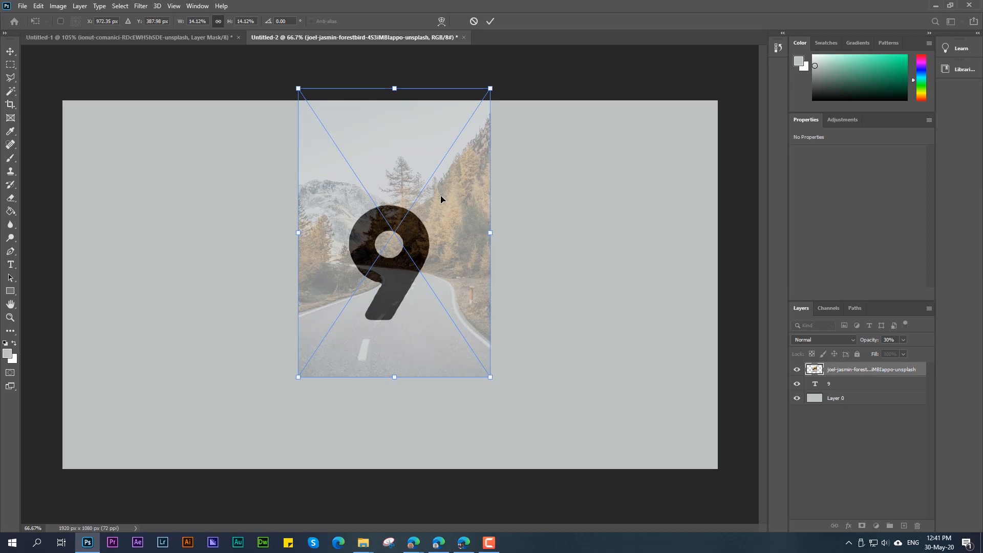
key("Down")
key("Down")
key("Down")
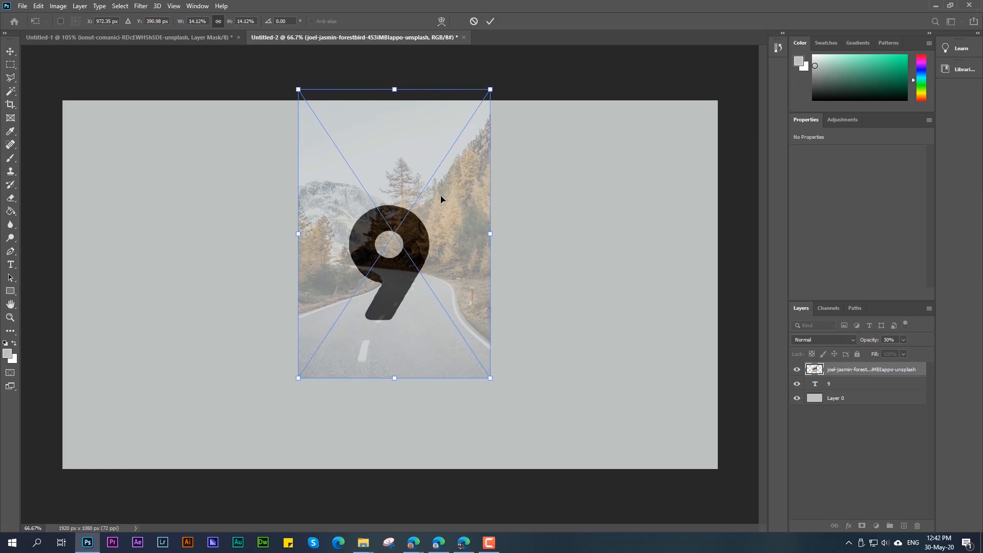
key("Left")
key("Left")
key("Left")
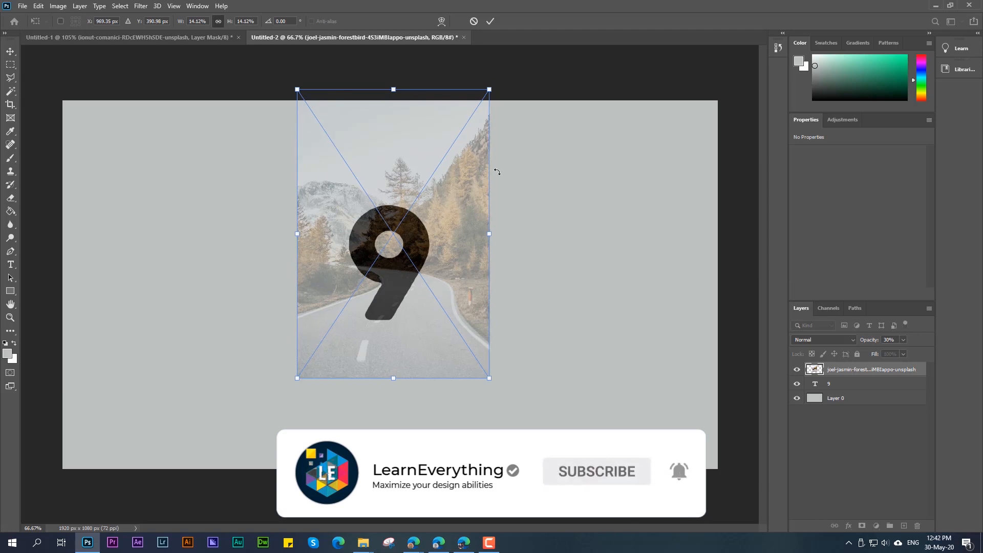
Step: Reduce the road photo further to about 12.6% and recentre it over the 9 at about X 960, Y 415 px
scroll(408, 171, "up", 4)
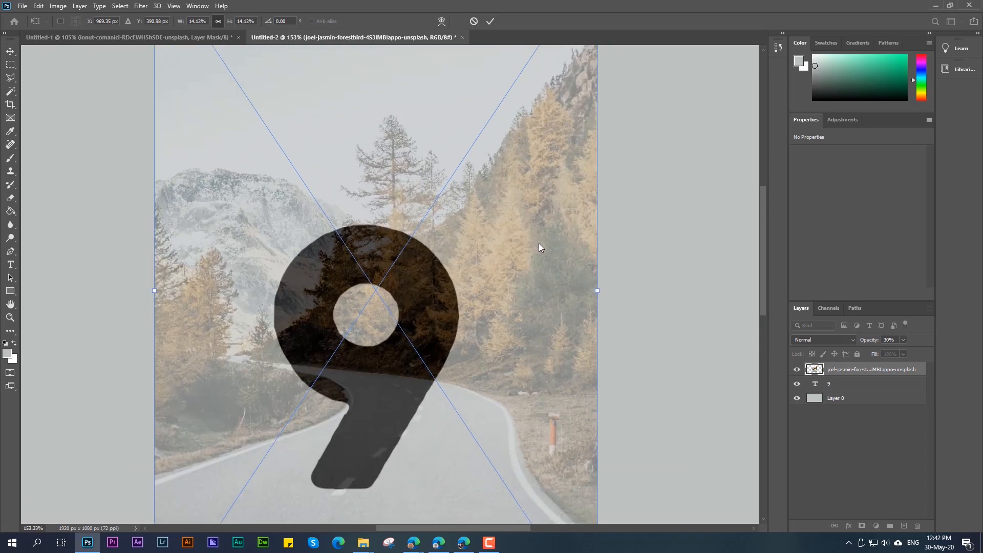
scroll(539, 247, "down", 3)
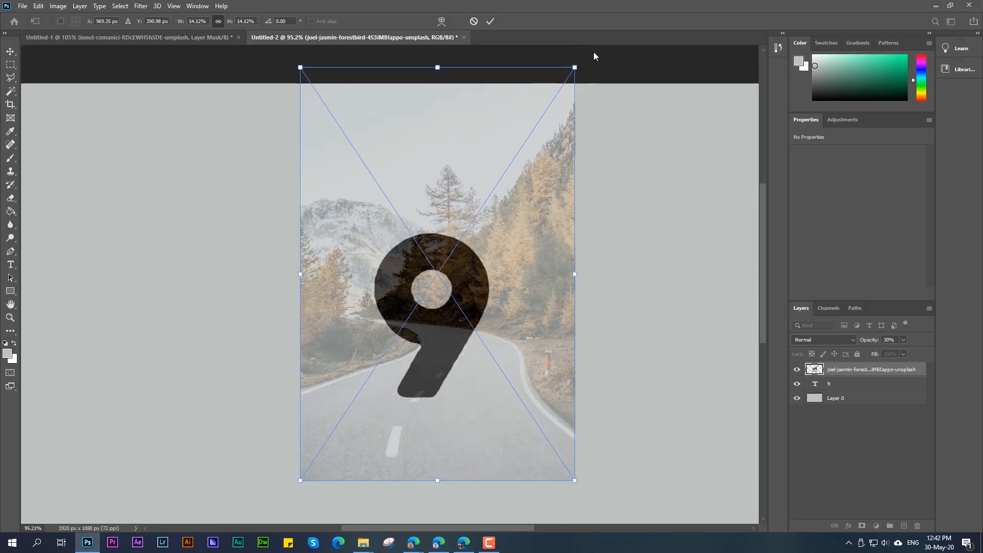
left_click_drag(575, 67, 545, 112)
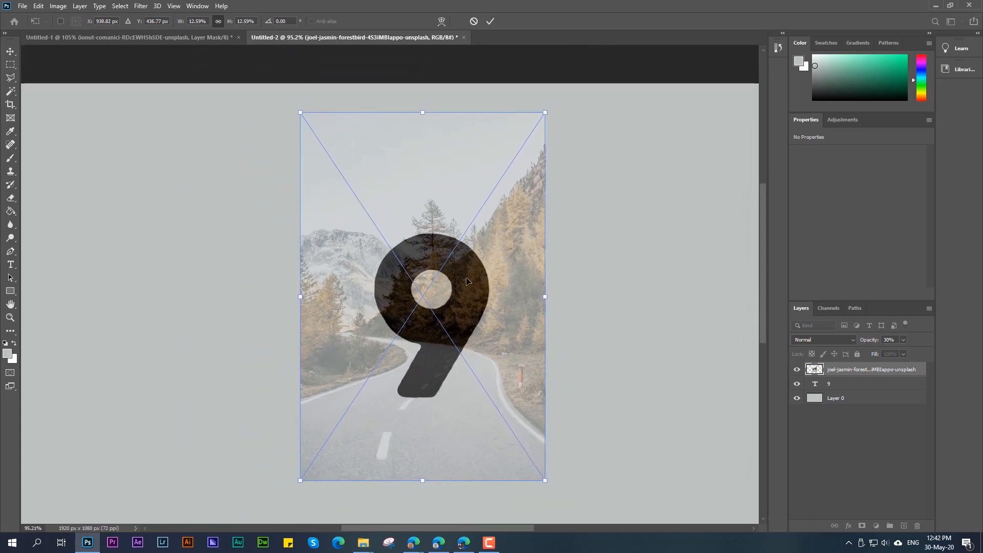
left_click_drag(466, 280, 478, 277)
Step: Fine-tune the photo's position to about X 962, Y 412 px so the curving road lines up with the 9's stem
scroll(434, 350, "up", 5)
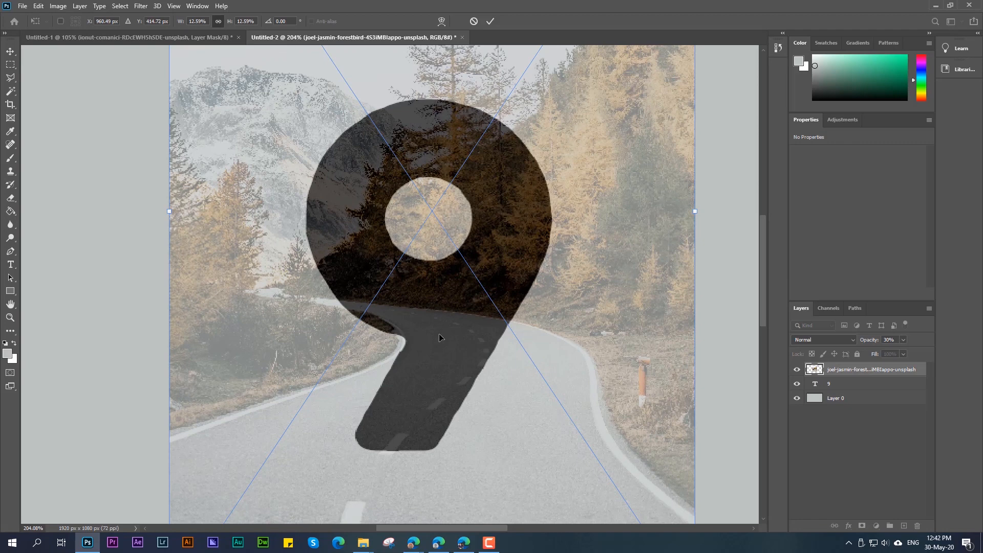
key("Right")
key("Right")
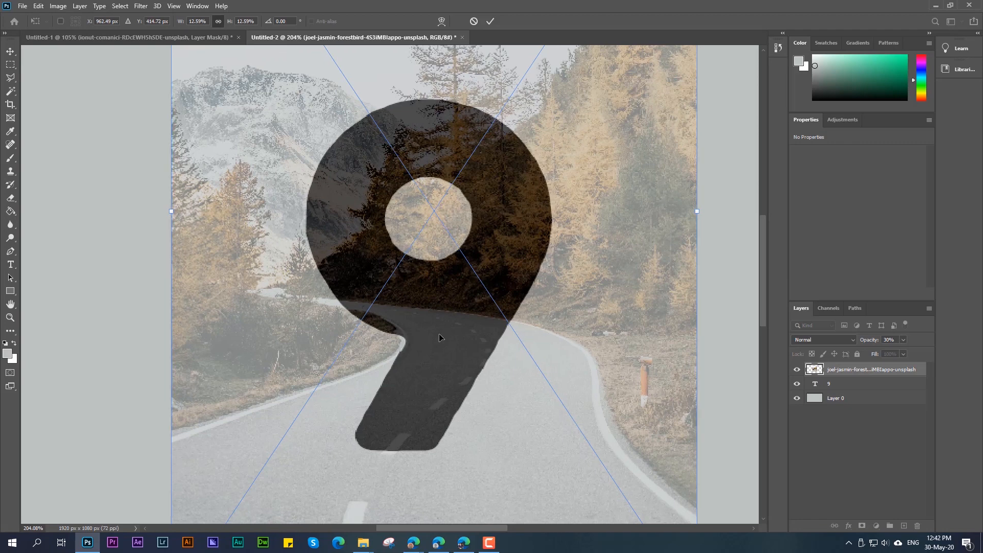
key("Up")
key("Right")
key("Up")
key("Up")
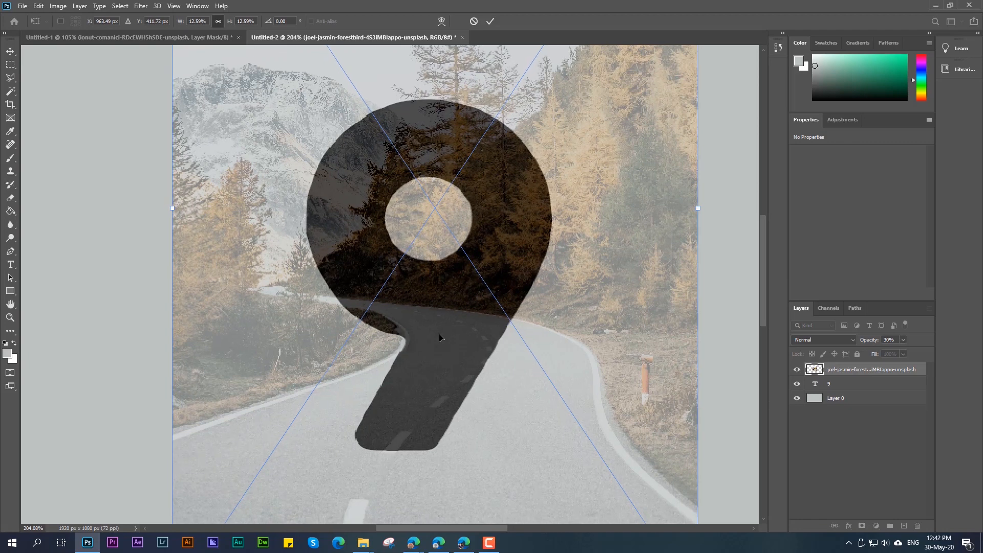
key("Left")
key("Left")
key("Up")
key("Down")
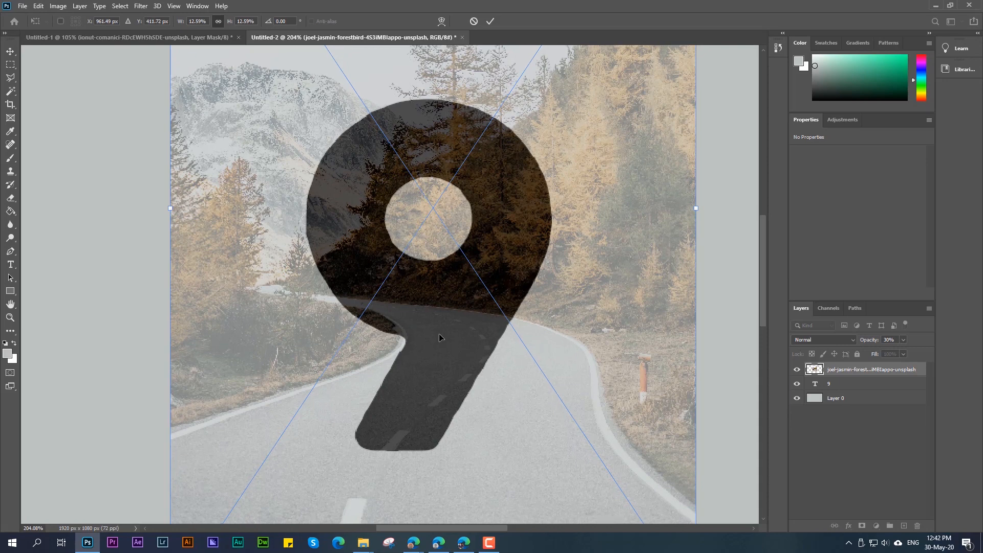
key("Right")
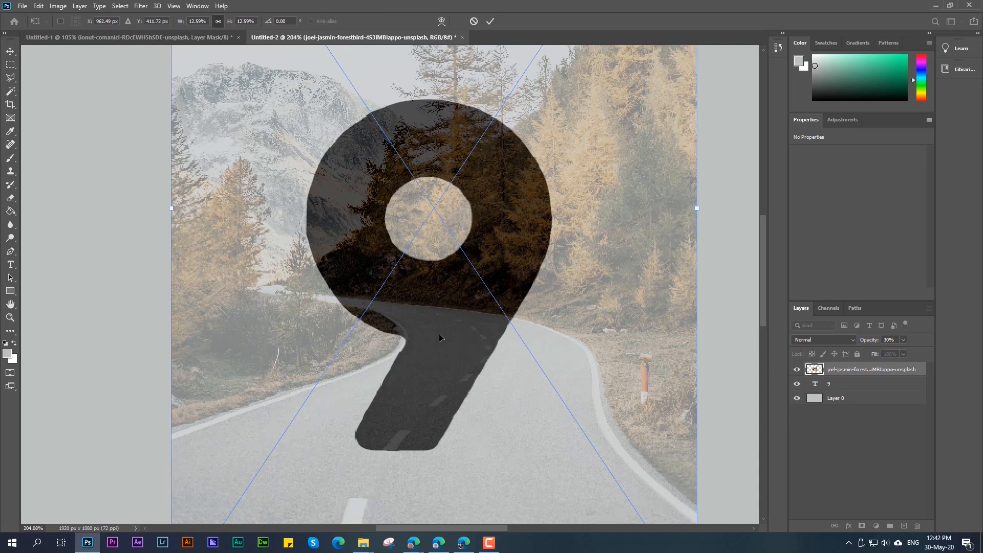
scroll(570, 249, "down", 3)
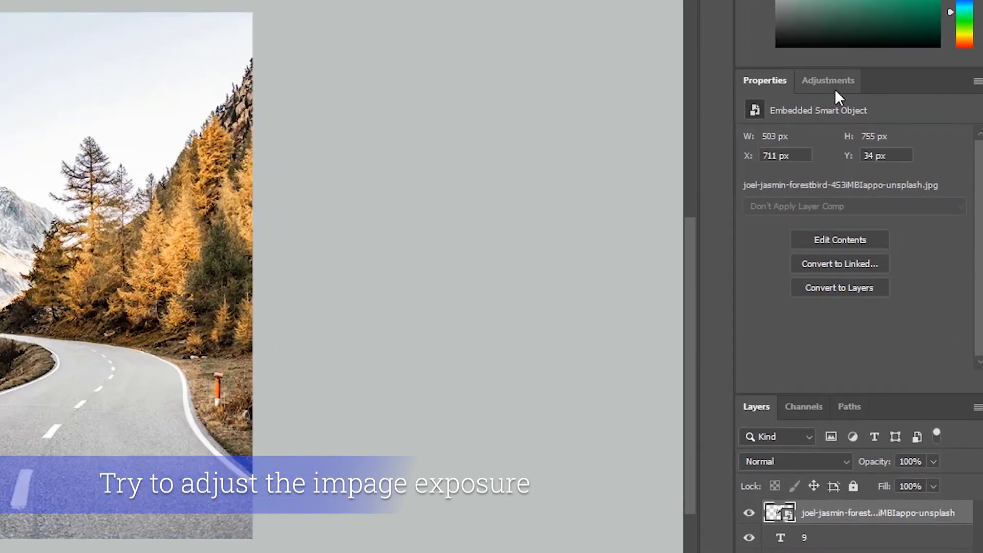
Step: Add a Levels adjustment above the road photo with midtones at 0.83 and the white input level at 234
left_click(842, 119)
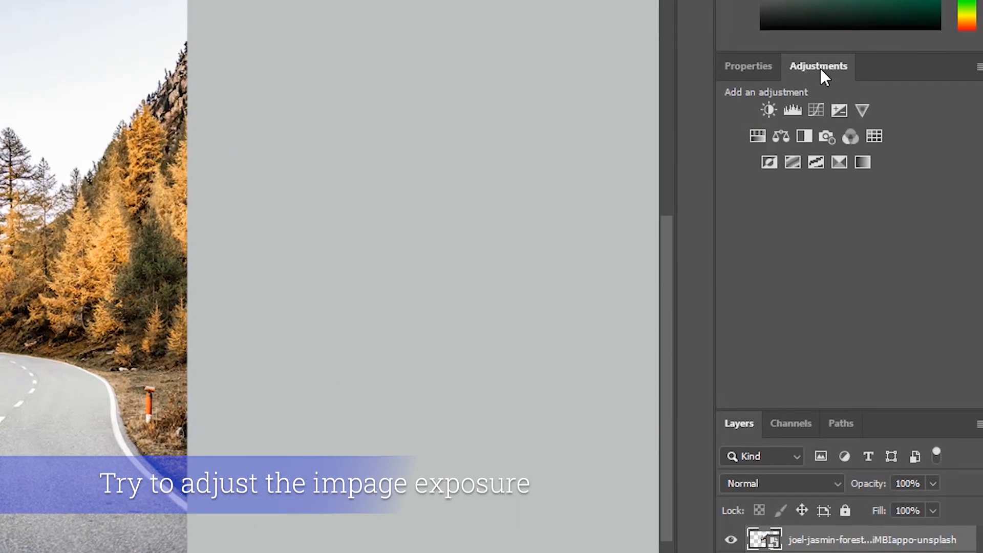
left_click(783, 110)
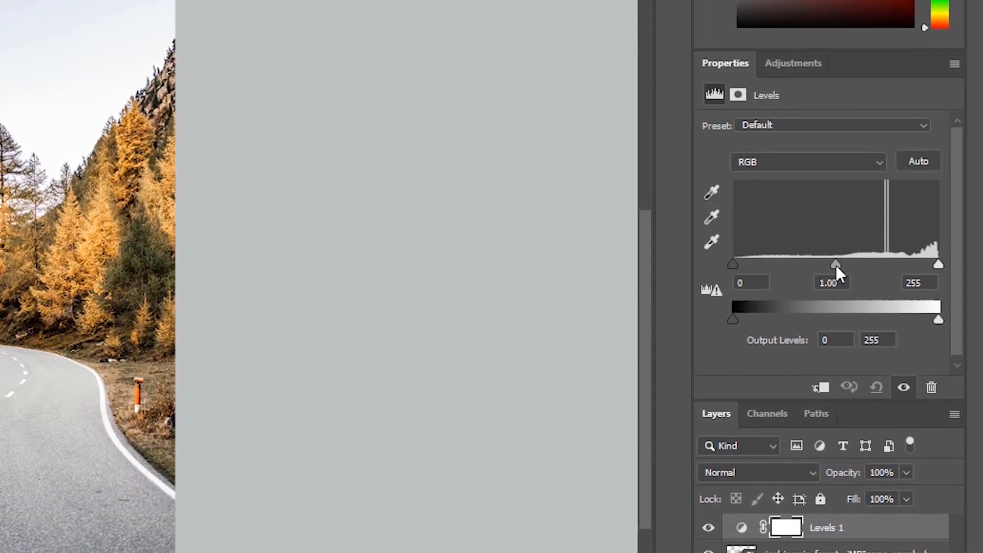
left_click_drag(839, 267, 844, 263)
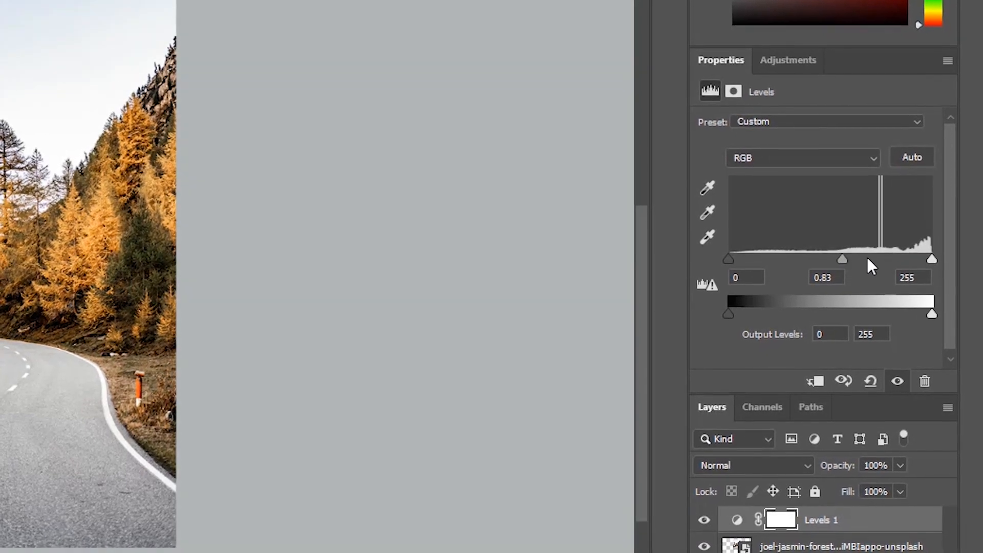
left_click_drag(931, 262, 911, 255)
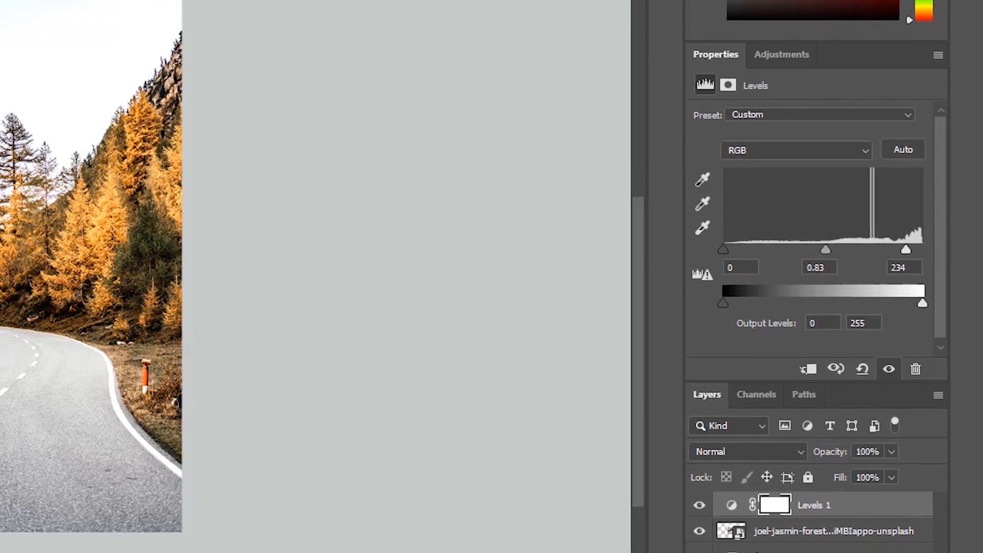
Step: Clip the Levels adjustment to the road photo layer
left_click(835, 510)
right_click(832, 505)
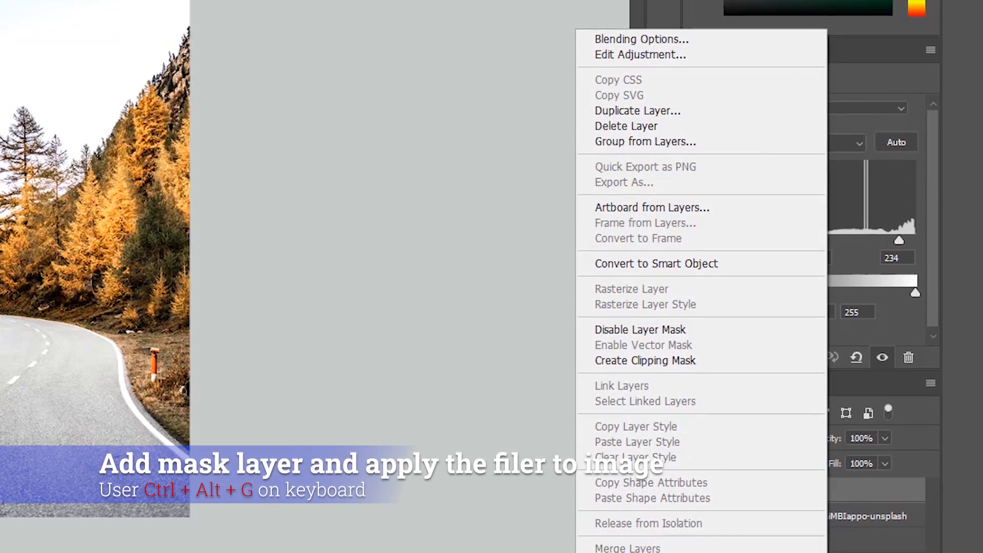
left_click(849, 495)
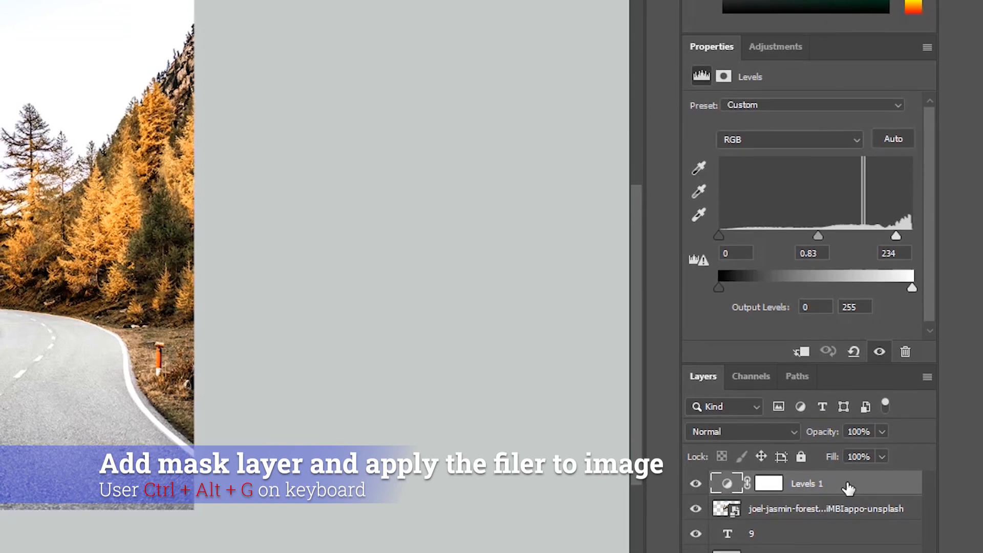
key("ctrl+alt+g")
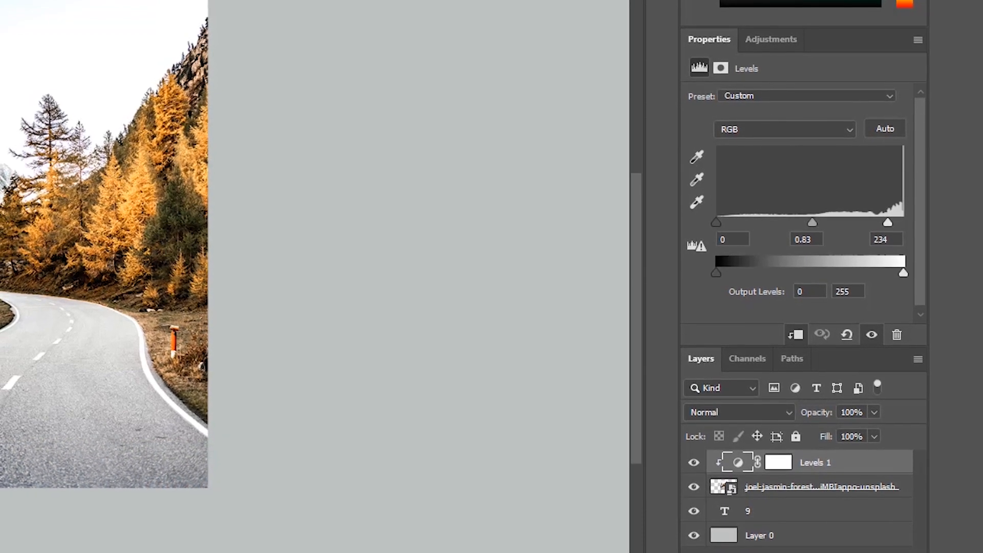
Step: Add a Selective Color adjustment above Levels and clip it to the road photo
left_click(767, 41)
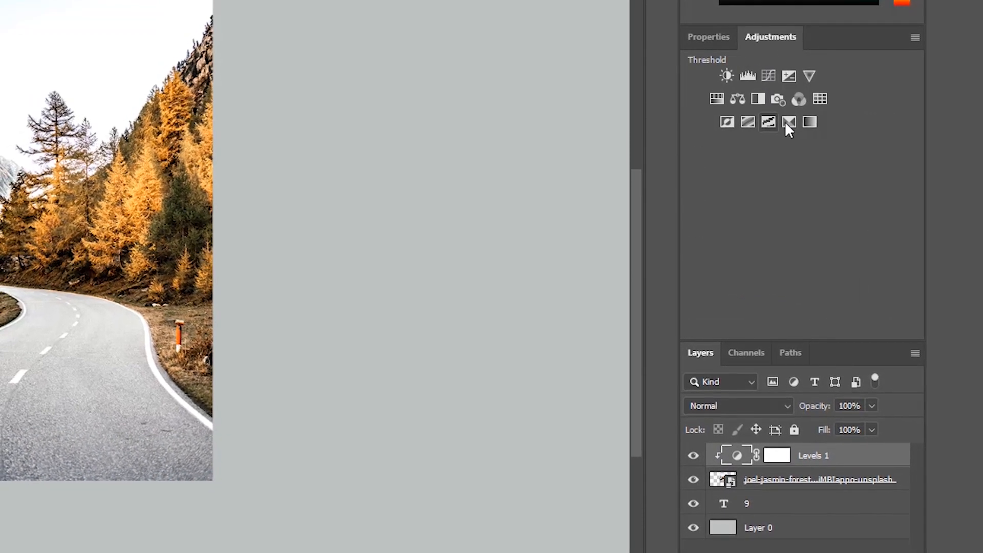
left_click(789, 121)
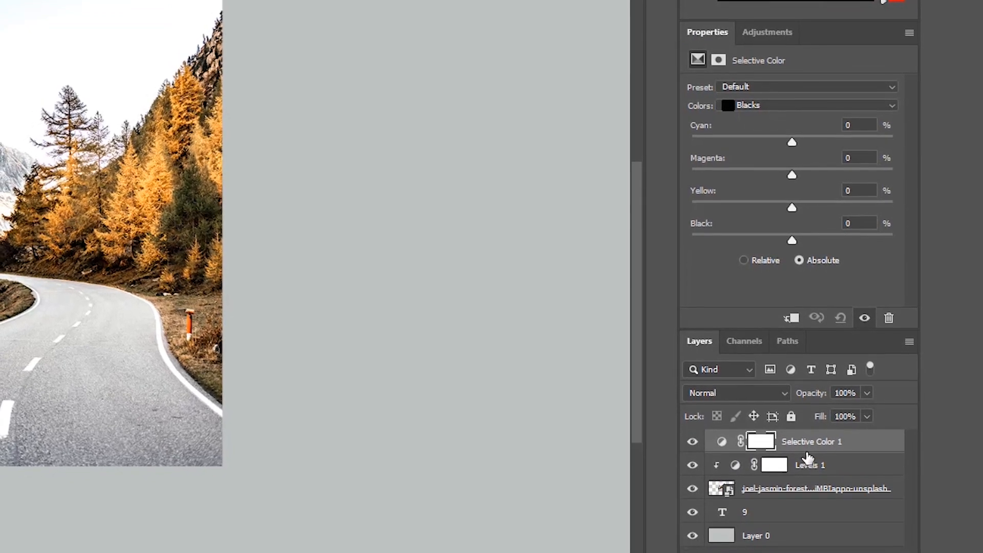
left_click(808, 444, "alt")
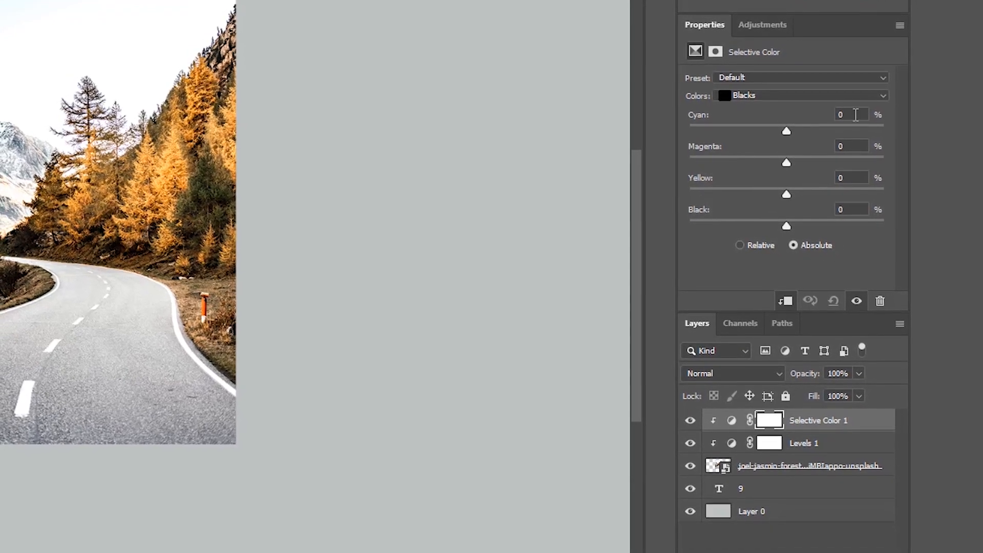
Step: Set the Selective Color adjustment for Blacks to Cyan -10%, Magenta -10%, Yellow -10% and Black -5%
left_click(836, 116)
type("-10")
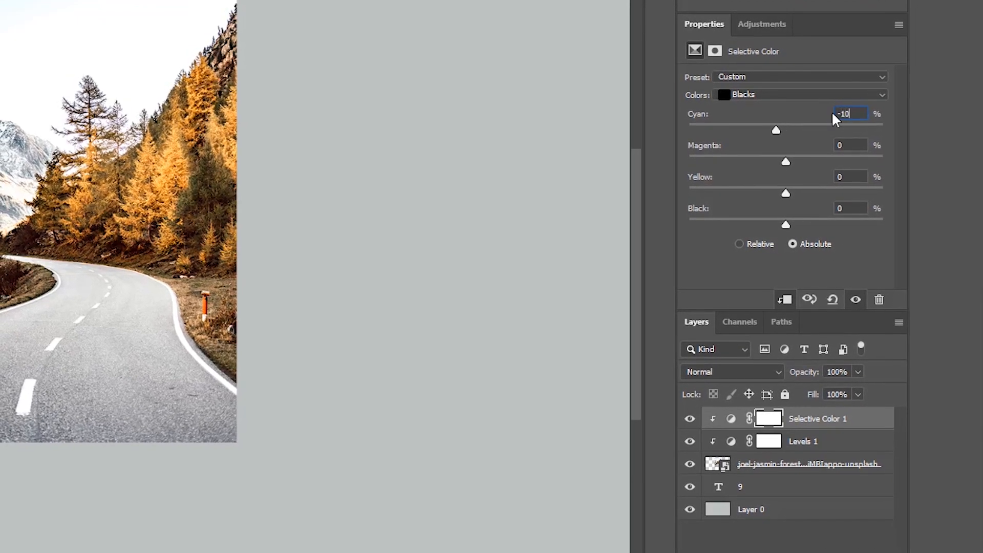
left_click(834, 145)
type("-10")
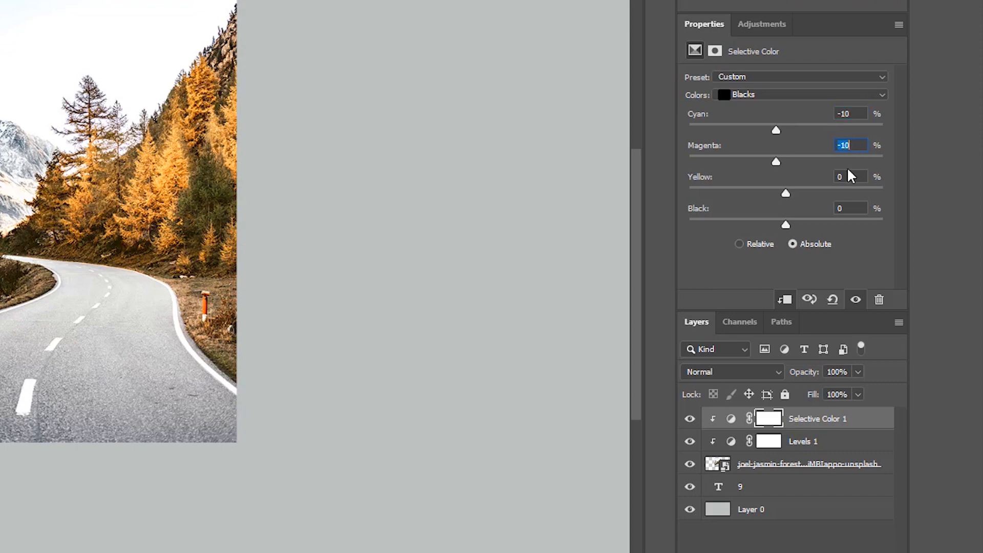
left_click(850, 177)
type("-10")
double_click(835, 207)
type("-5")
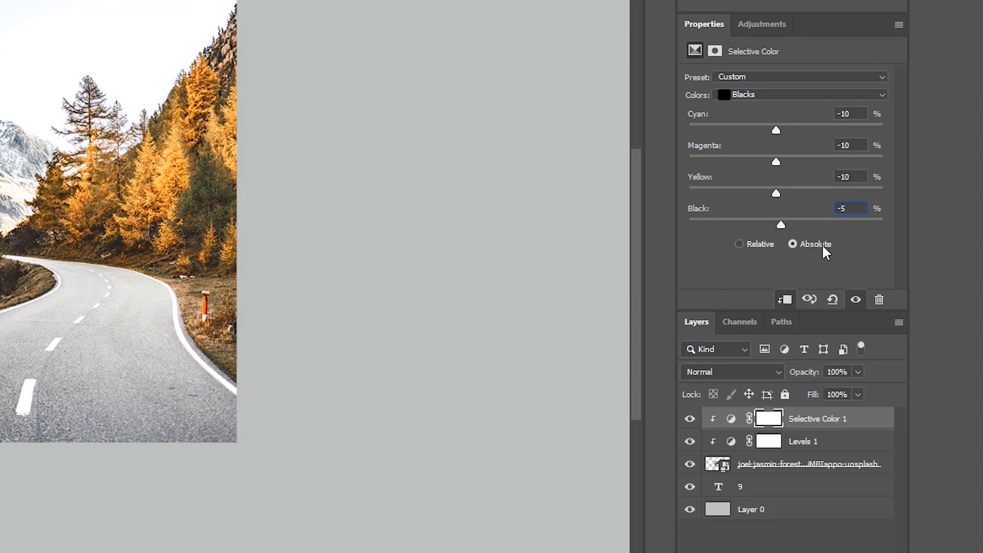
Step: Set the road photo layer's blend mode to Multiply
left_click(839, 540)
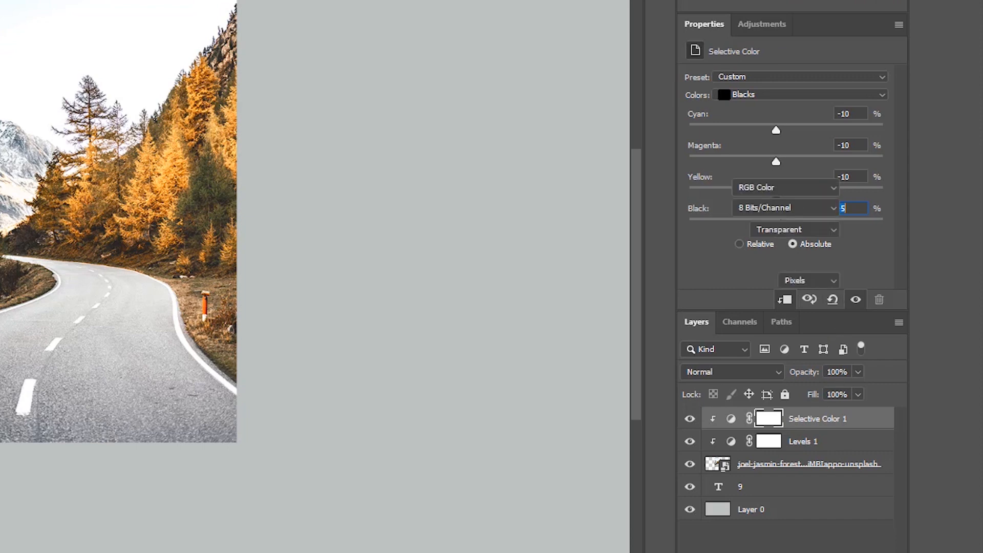
left_click(842, 463)
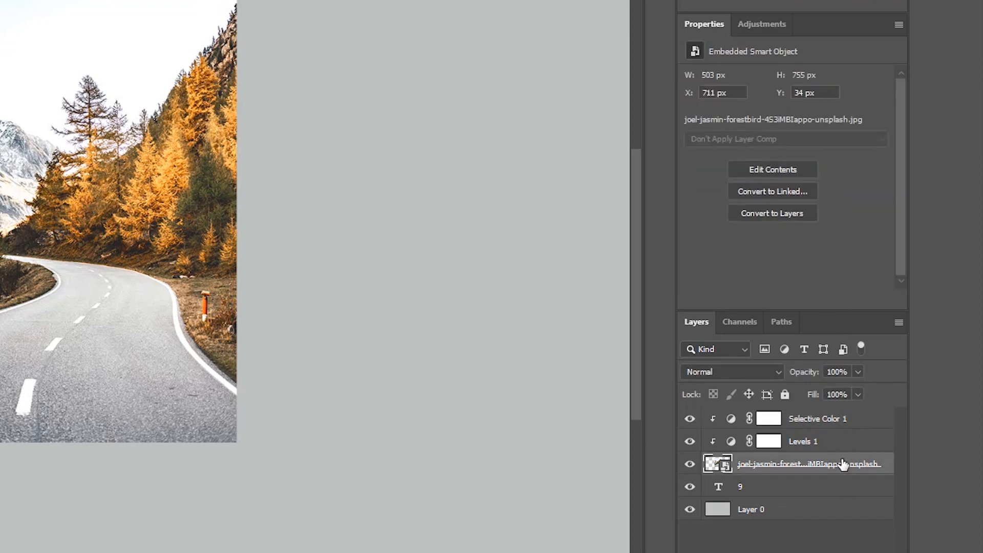
left_click(743, 379)
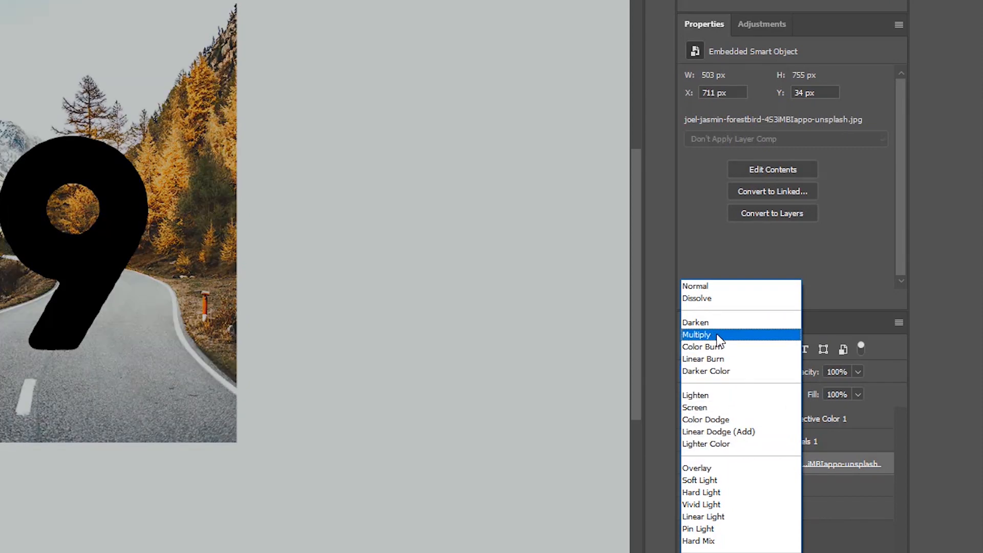
left_click(719, 336)
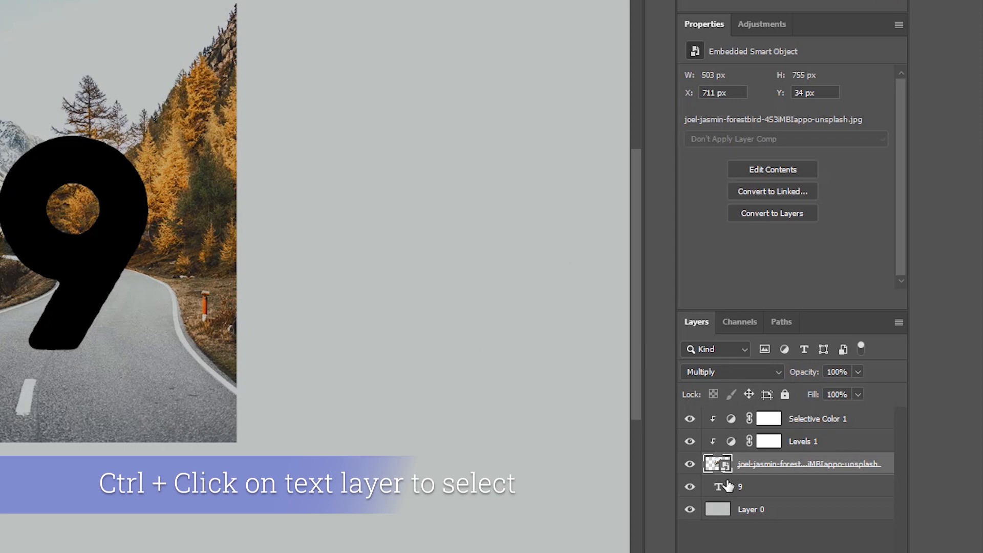
Step: Hide the 9 text layer, load its shape as a selection, and mask the road photo to reveal that selection
left_click(688, 489)
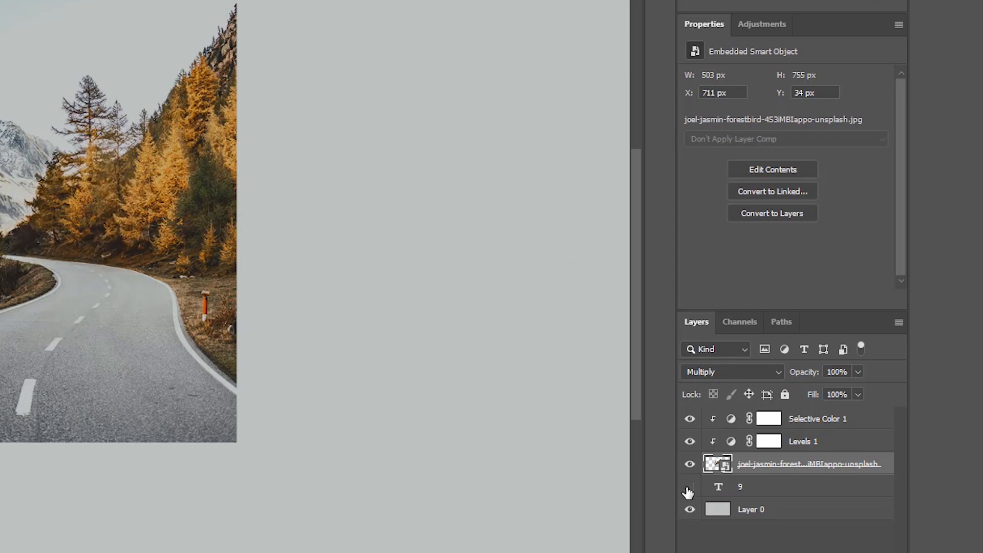
left_click(719, 487, "ctrl")
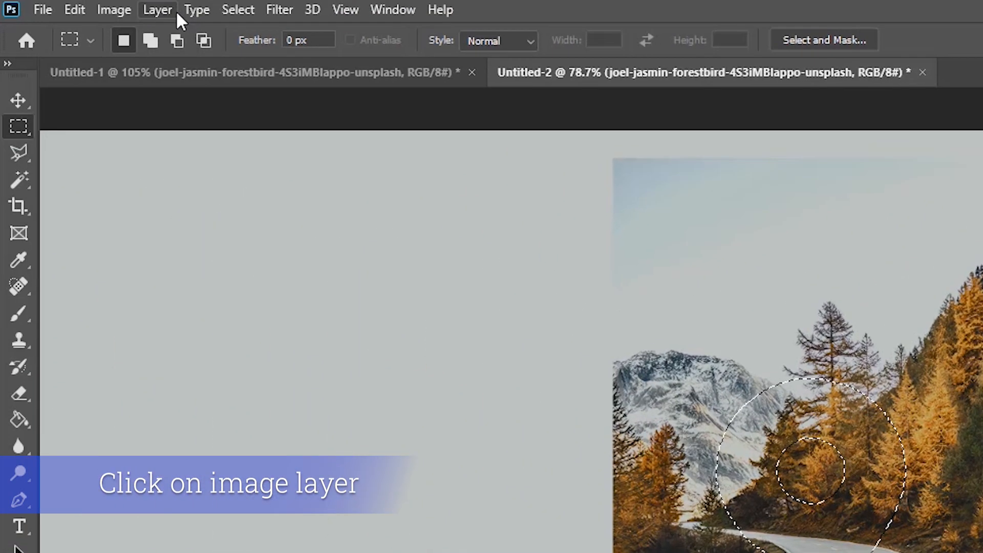
left_click(169, 11)
mouse_move(272, 330)
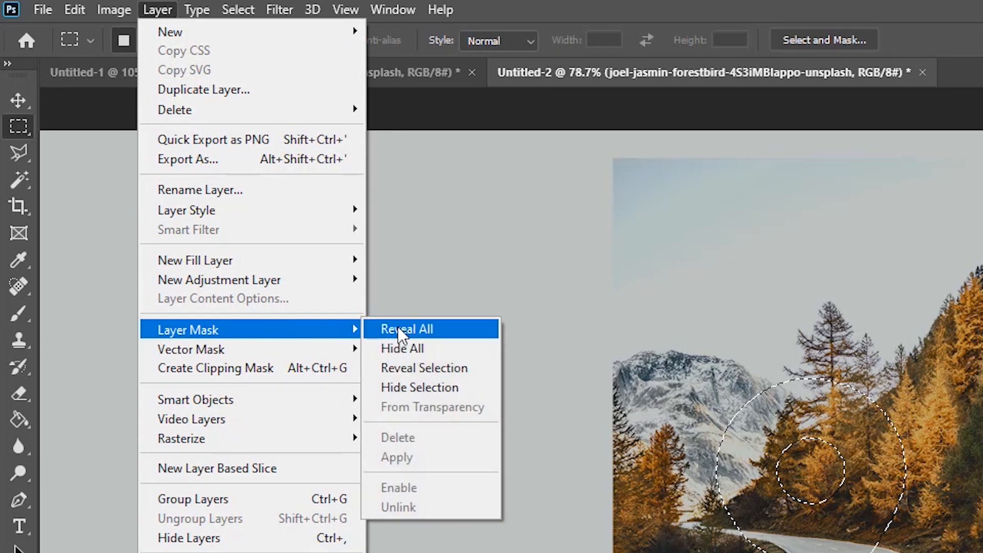
left_click(441, 372)
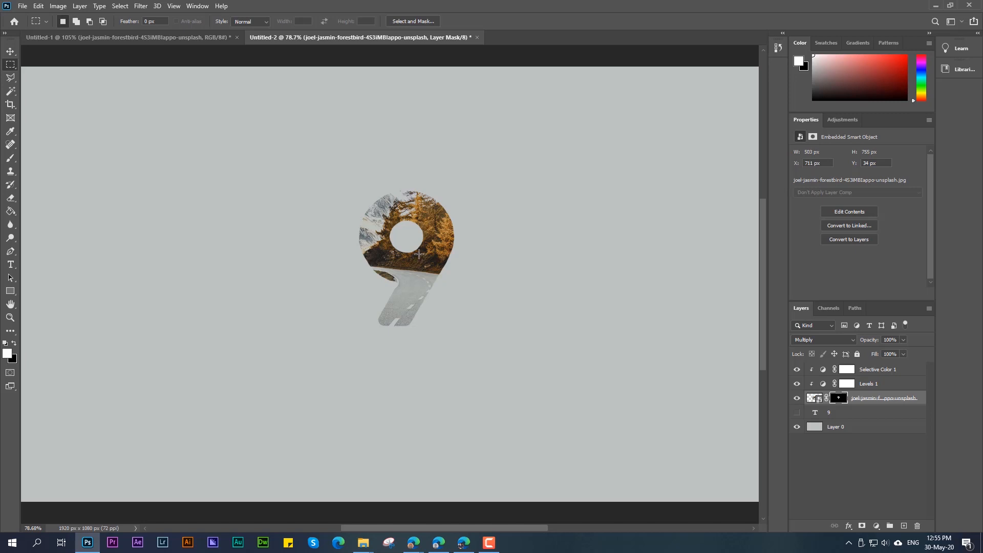
Step: Target the road photo's layer mask with the Brush tool and enlarge the brush preset picker
left_click(838, 400)
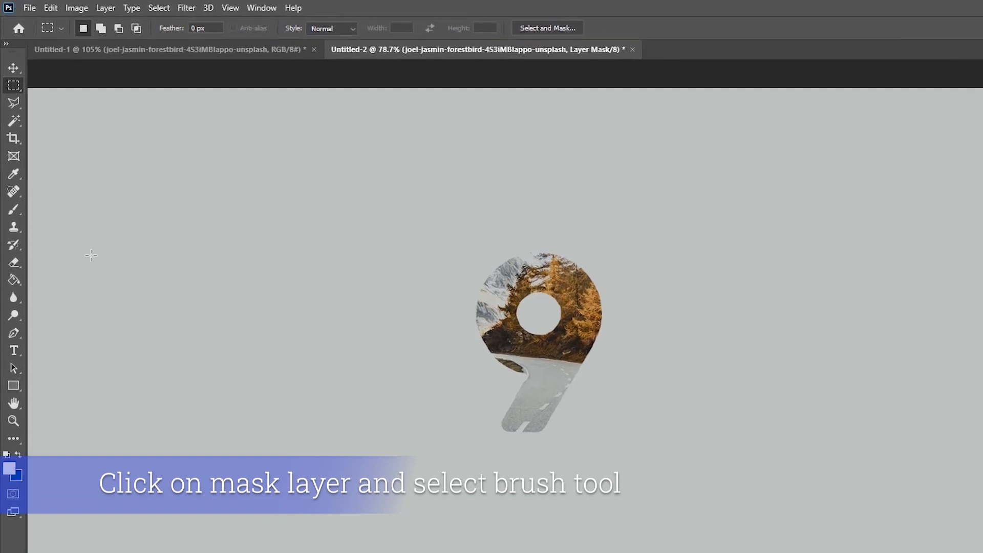
left_click(13, 209)
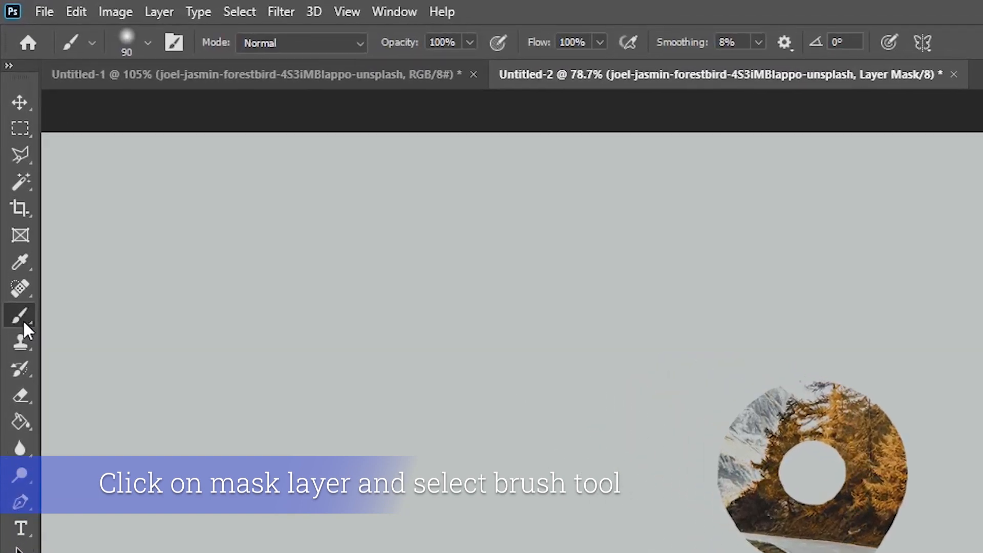
left_click(146, 42)
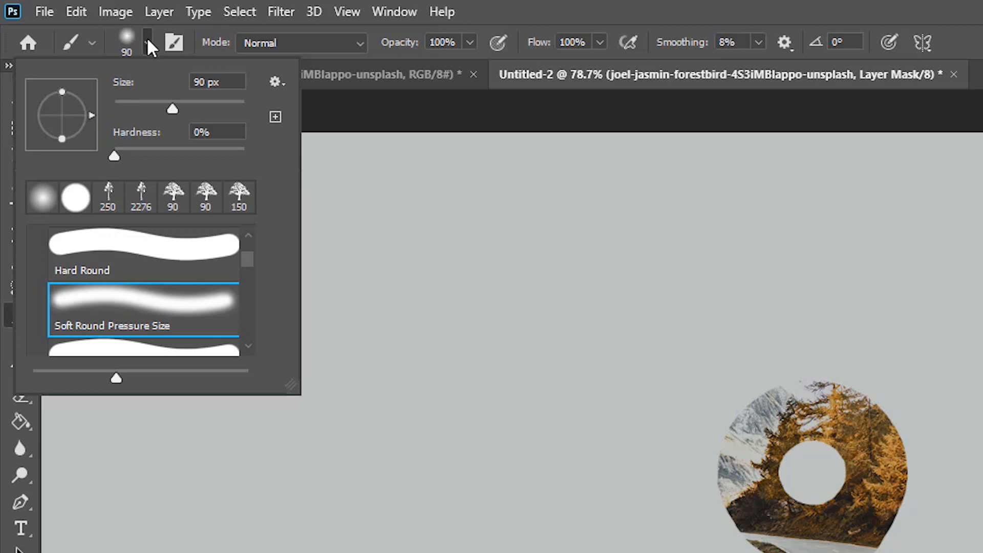
mouse_move(292, 379)
left_mouse_down()
mouse_move(589, 550)
mouse_move(854, 551)
left_mouse_up()
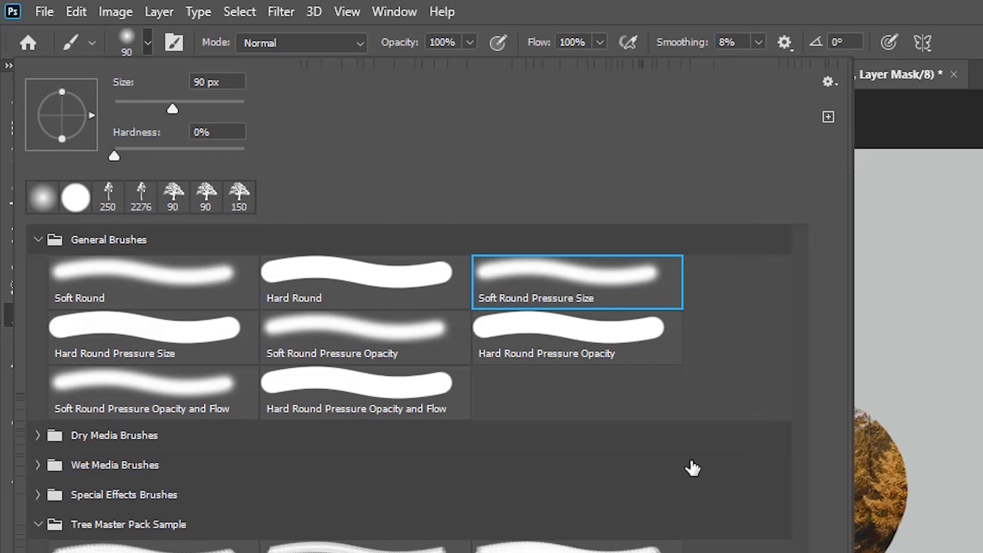
Step: Choose the Soft Round brush at 158 px with 0% hardness, and undo the stray stroke beside the 9
left_click(169, 281)
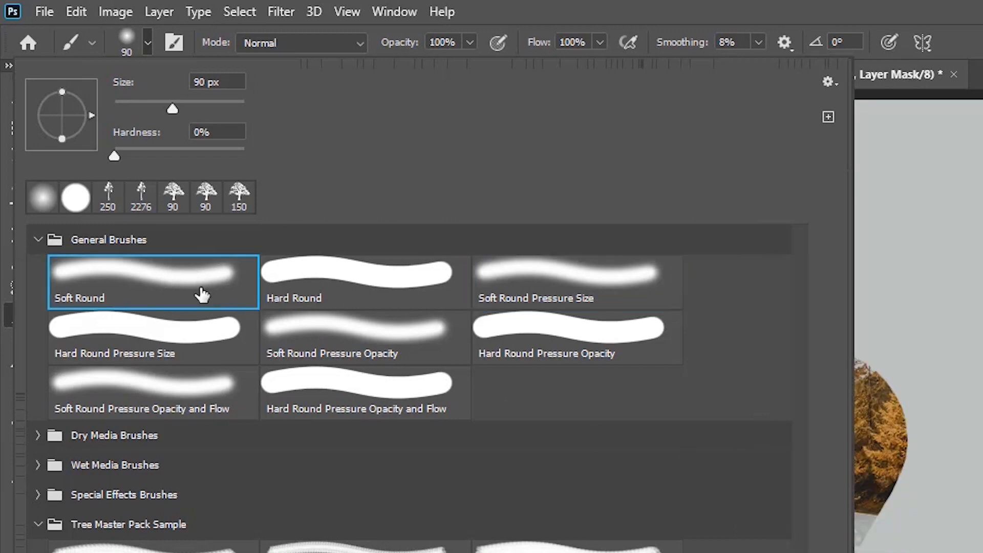
left_click(373, 287)
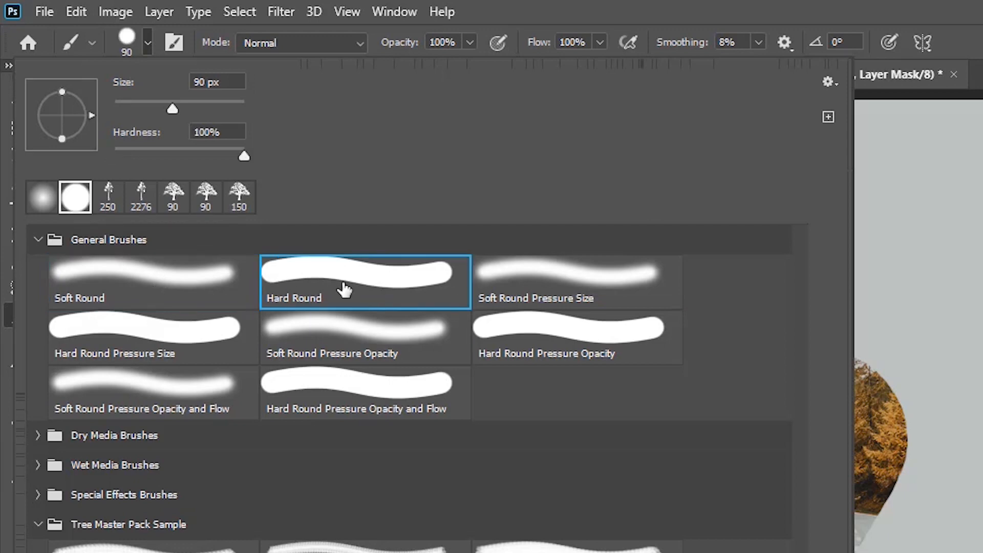
left_click(208, 283)
left_click(190, 336)
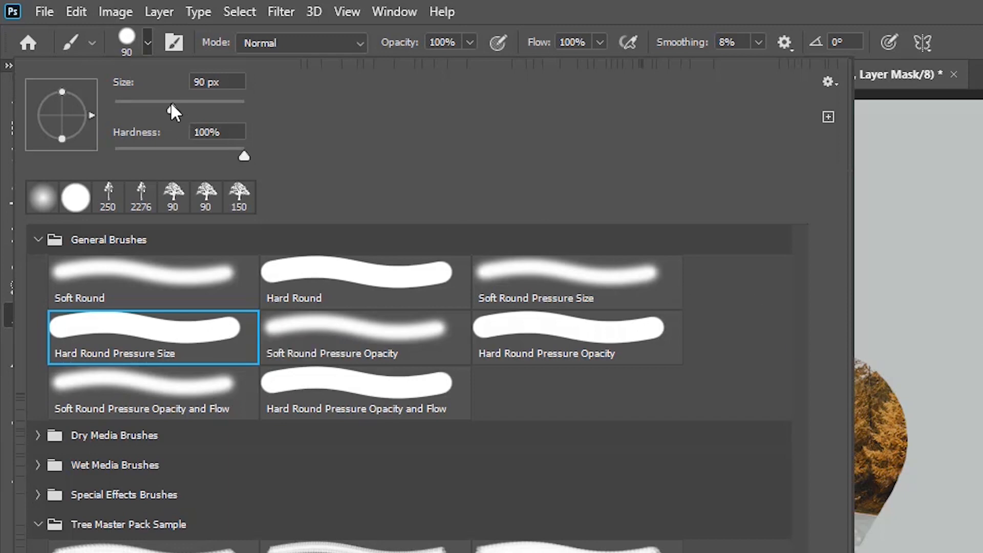
left_click_drag(171, 107, 199, 108)
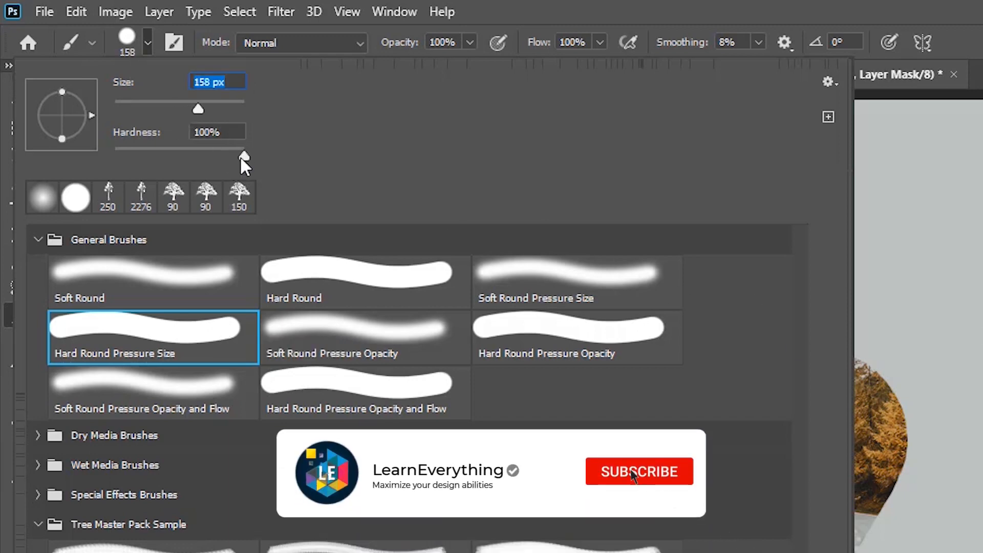
left_click_drag(129, 157, 114, 154)
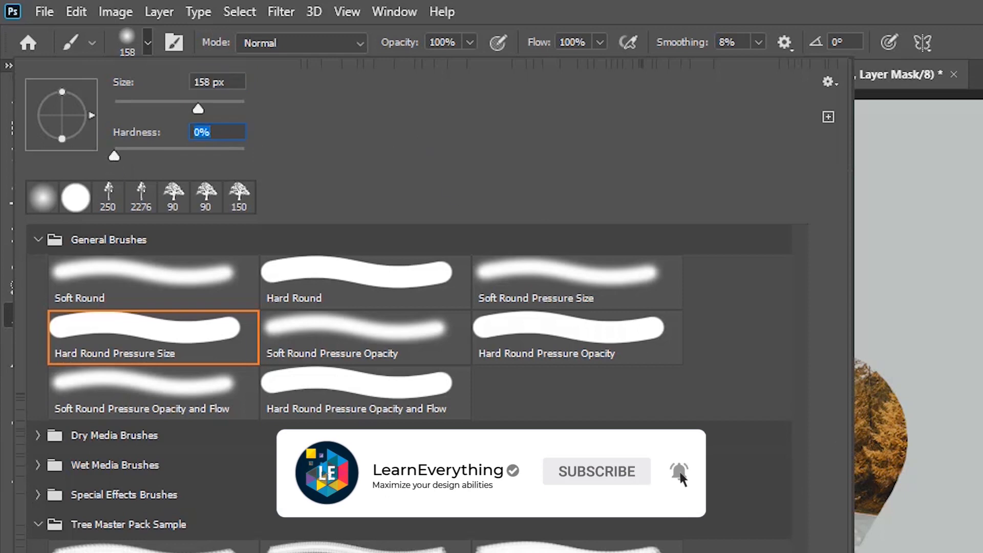
key("Return")
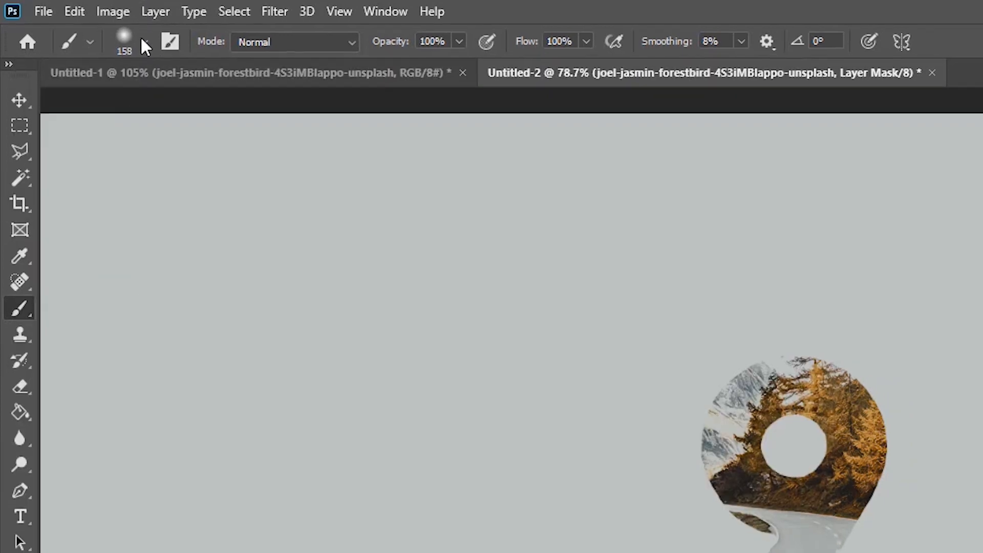
left_click(143, 42)
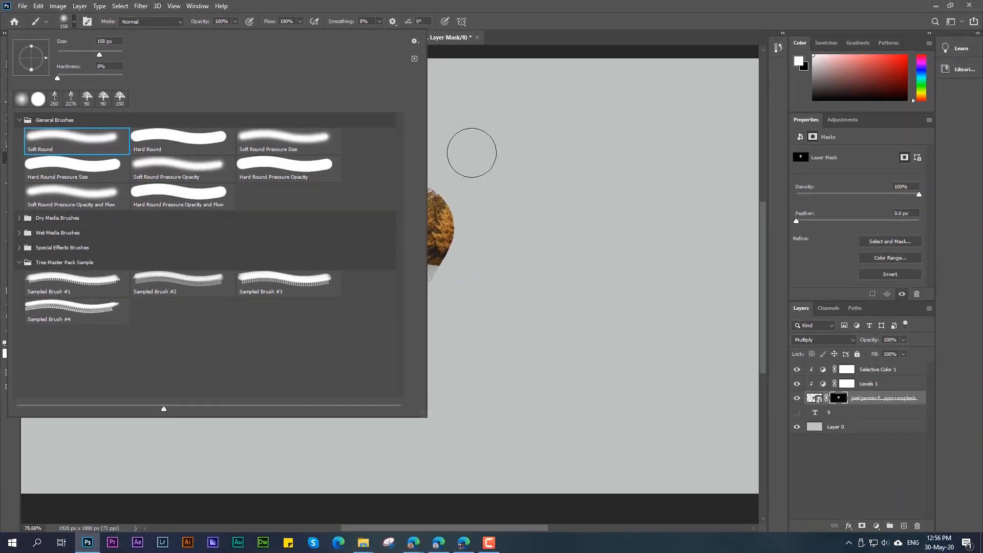
left_click(608, 198)
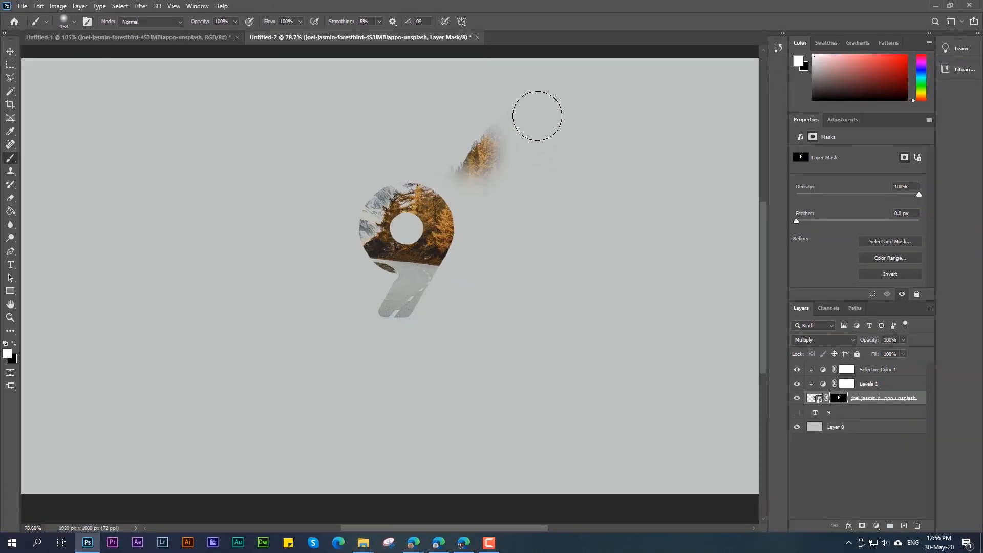
key("ctrl+z")
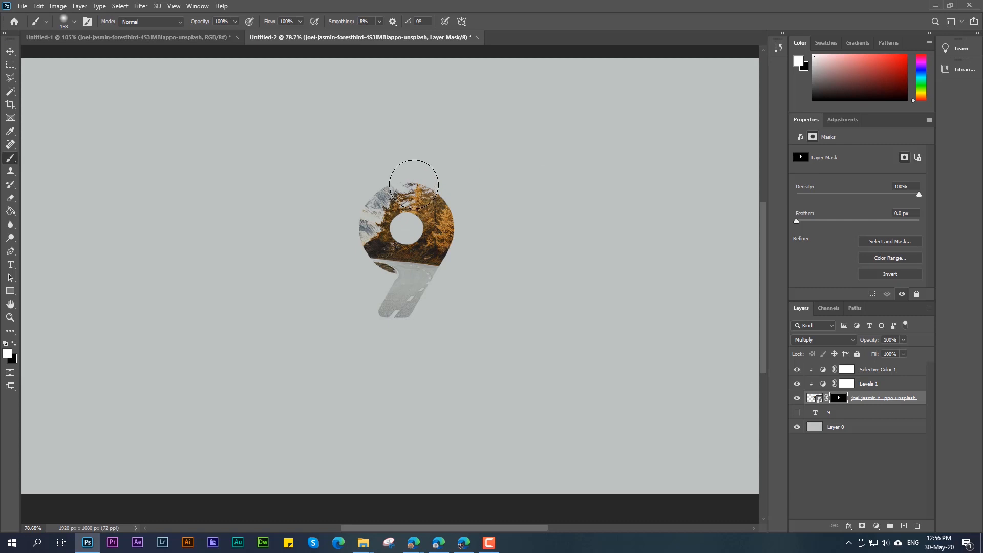
Step: Reduce the brush to 100 px and paint white on the mask to reveal the tall tree above the 9
key("bracketleft")
key("bracketleft")
key("bracketleft")
left_click_drag(411, 184, 404, 171)
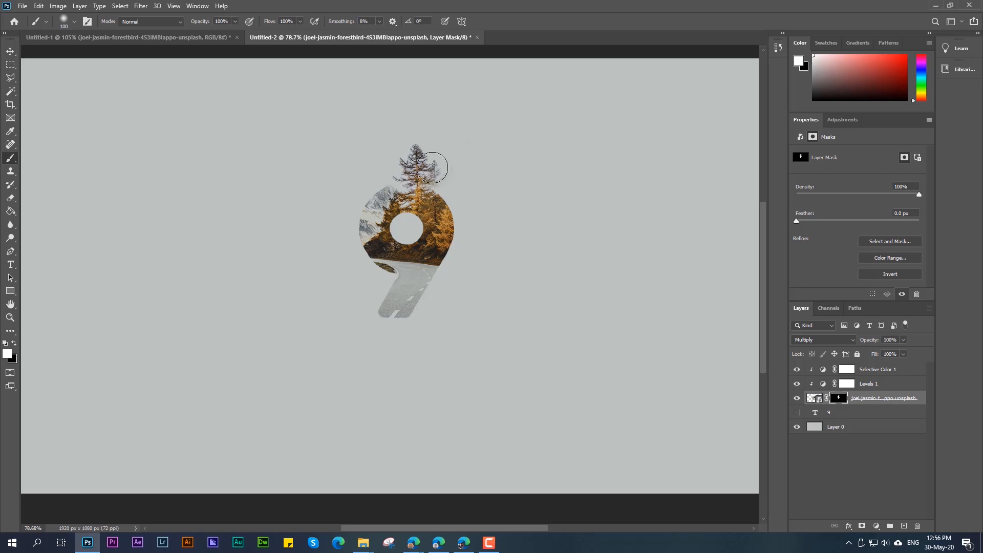
left_click_drag(435, 192, 432, 194)
left_click_drag(437, 205, 420, 179)
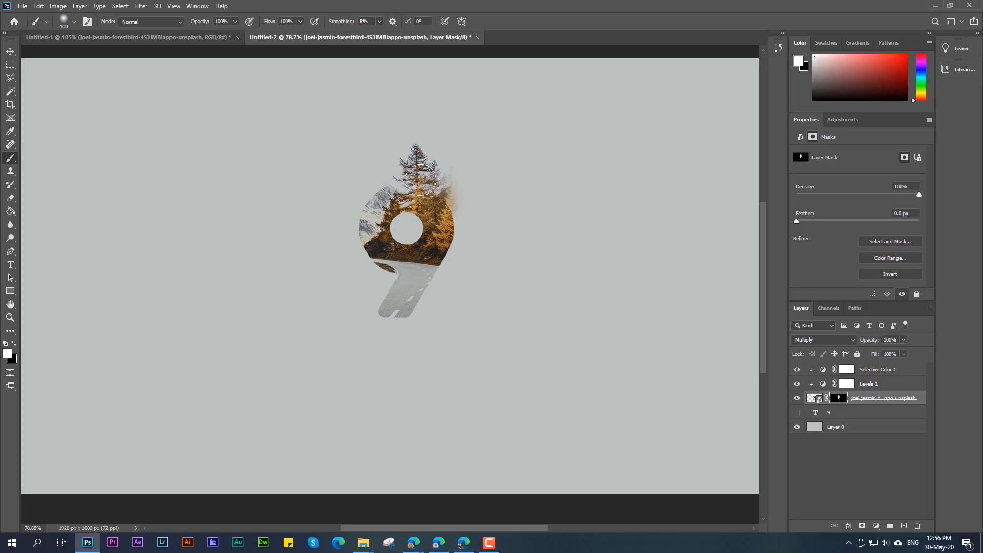
key("ctrl+z")
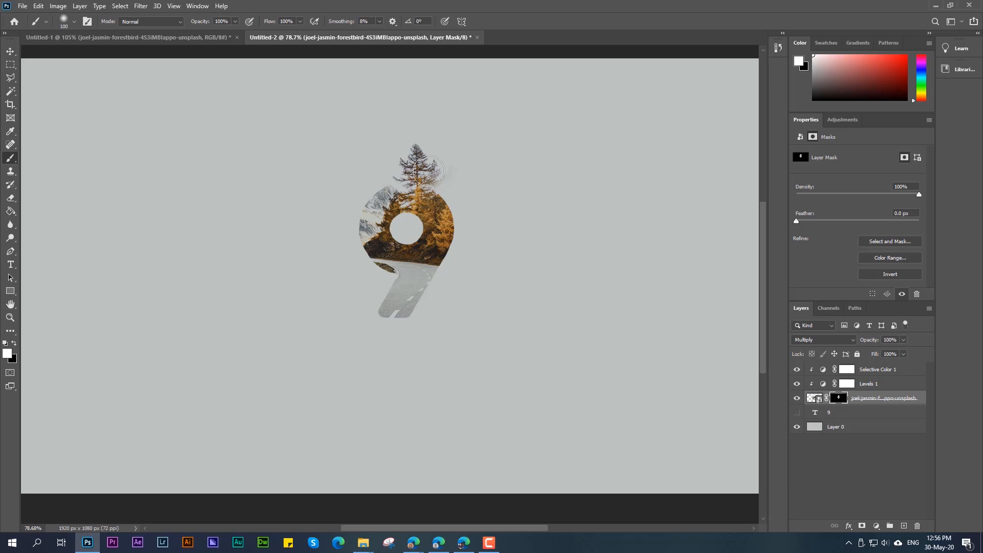
Step: Reveal the snowy mountain at the 9's upper left on the mask, and paint black over the excess outer edges
mouse_move(379, 188)
left_mouse_down()
mouse_move(368, 173)
mouse_move(427, 178)
left_mouse_up()
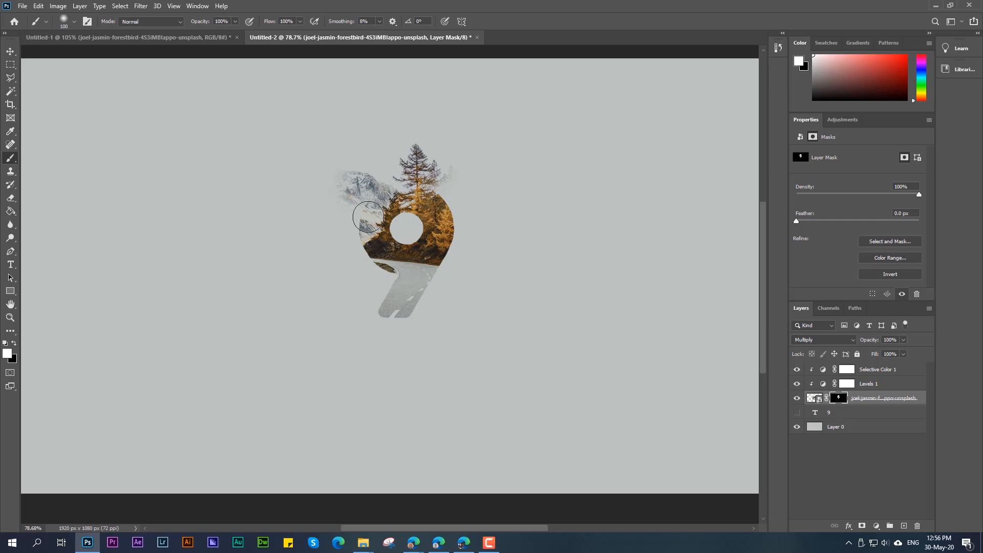
mouse_move(434, 206)
left_mouse_down()
mouse_move(458, 225)
mouse_move(453, 244)
mouse_move(451, 233)
left_mouse_up()
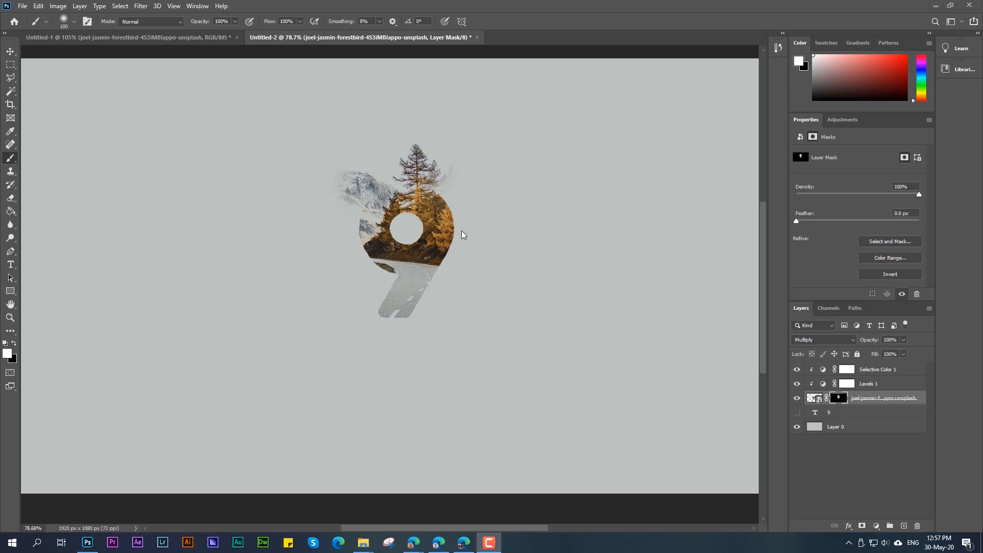
left_click(455, 189)
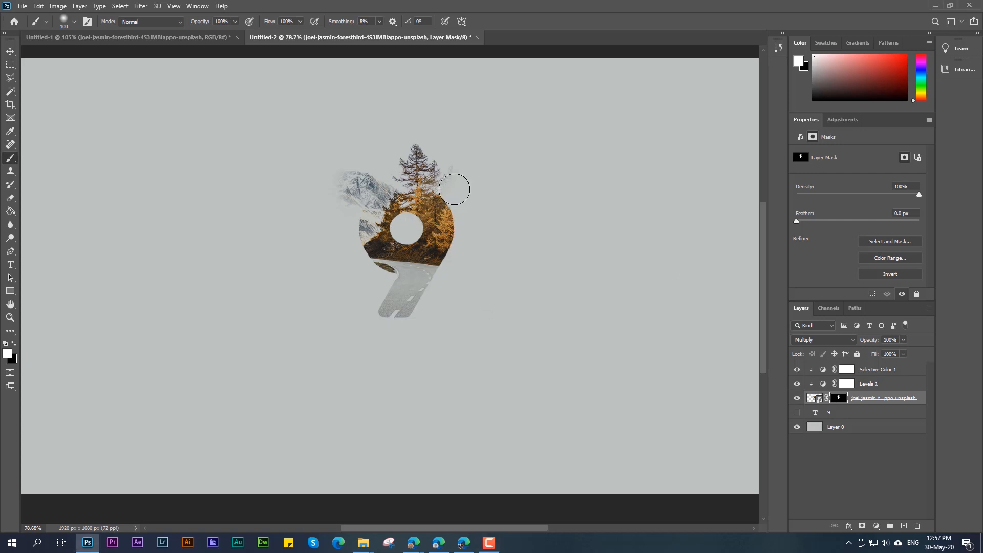
left_click_drag(430, 186, 414, 173)
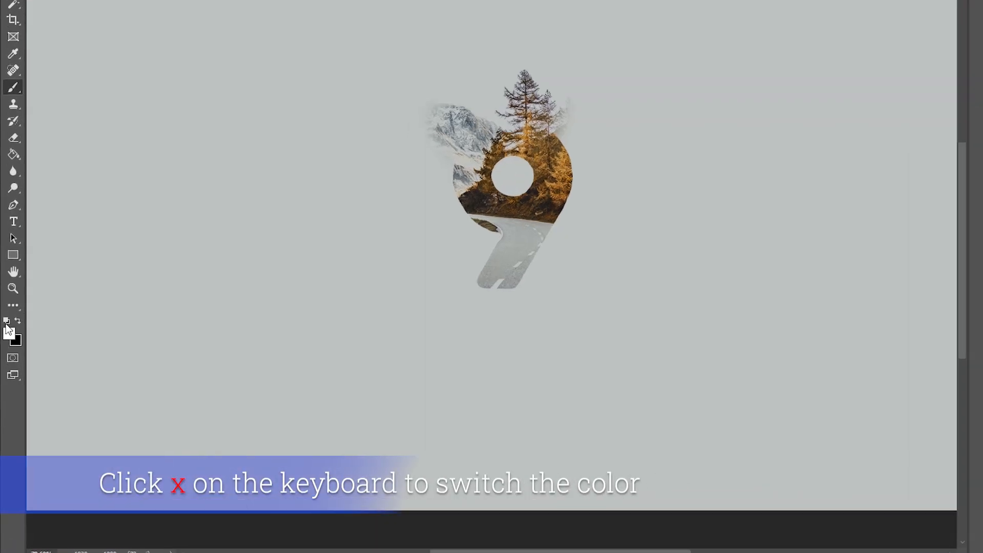
key("x")
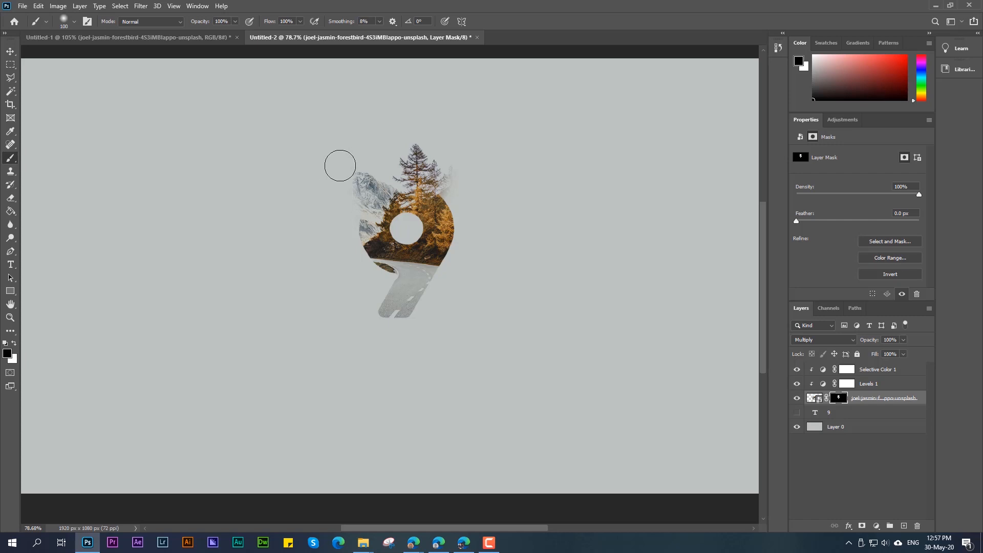
left_click_drag(340, 165, 342, 228)
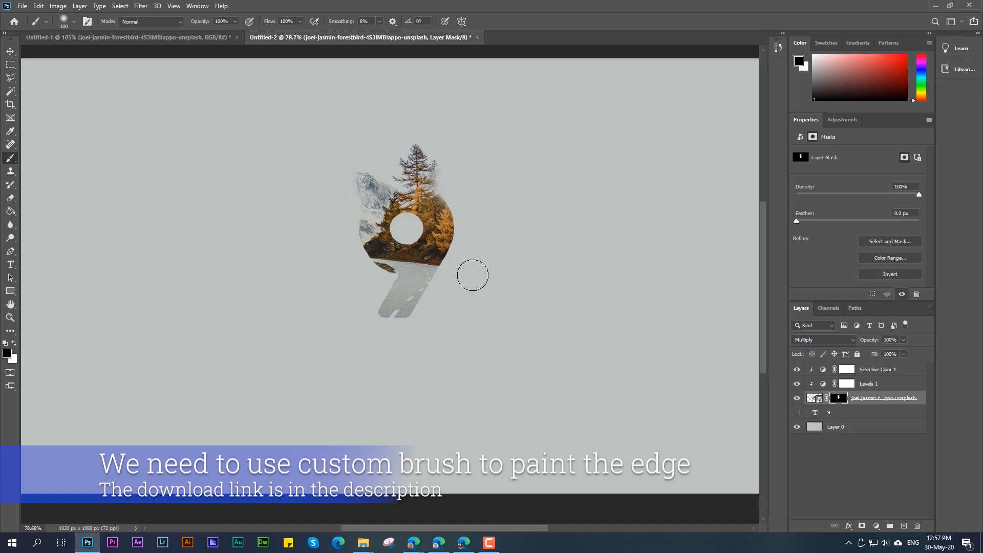
Step: Choose Sampled Brush #2 from Tree Master Pack Sample and shrink it to a small tree stamp beside the 9
left_click(46, 22)
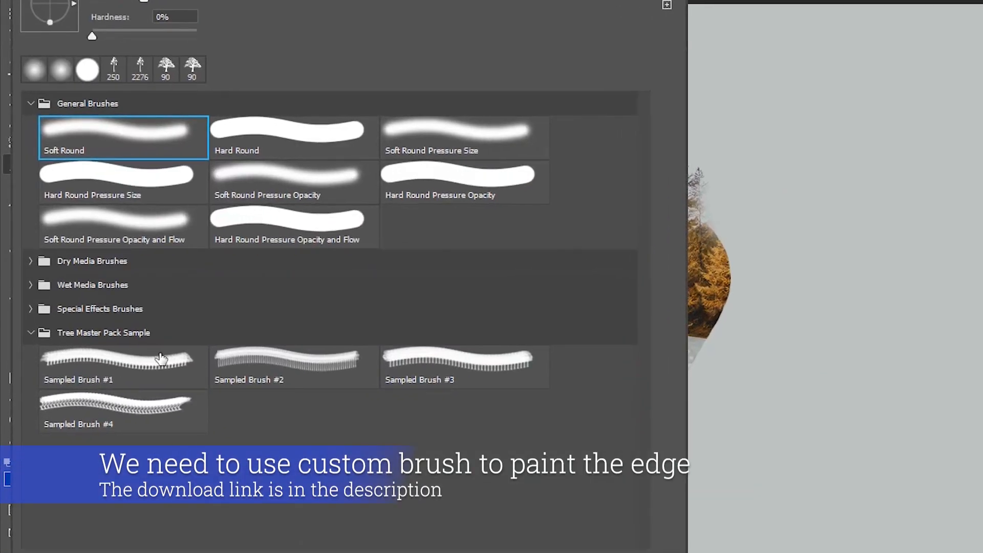
left_click(270, 366)
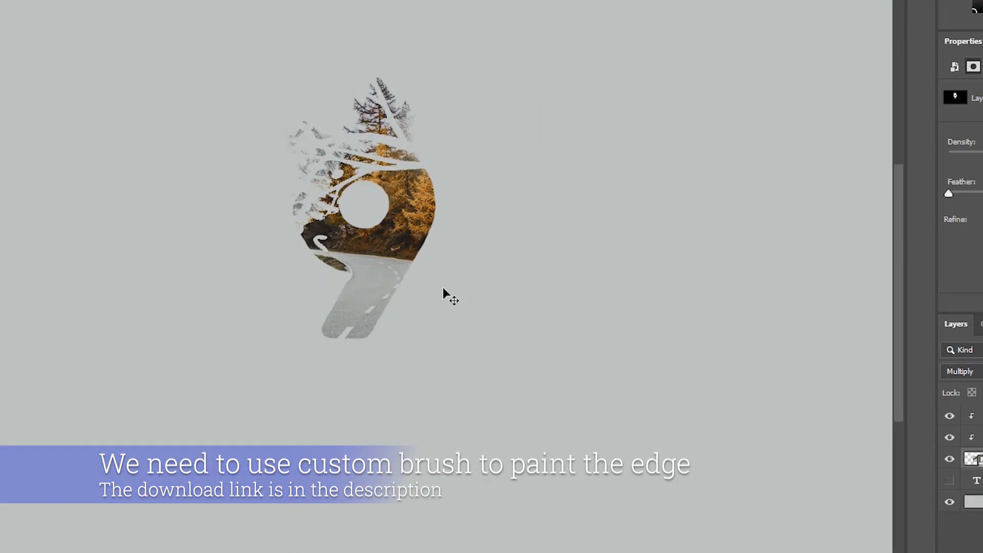
key("bracketleft")
key("bracketleft")
key("bracketleft")
key("bracketleft")
key("bracketleft")
key("bracketleft")
key("bracketleft")
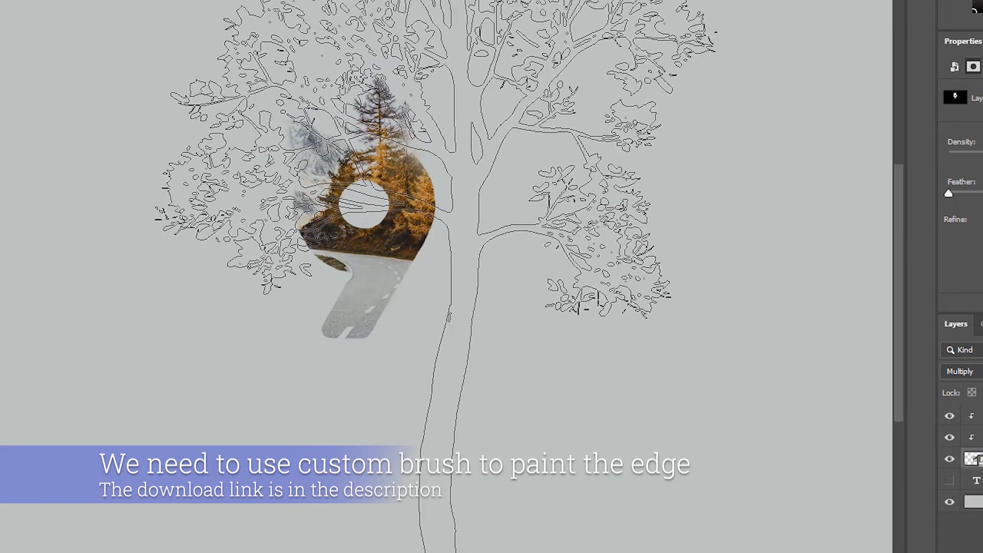
key("bracketleft")
key("bracketleft")
key("bracketleft")
key("bracketleft")
key("bracketleft")
key("bracketleft")
key("bracketleft")
key("bracketleft")
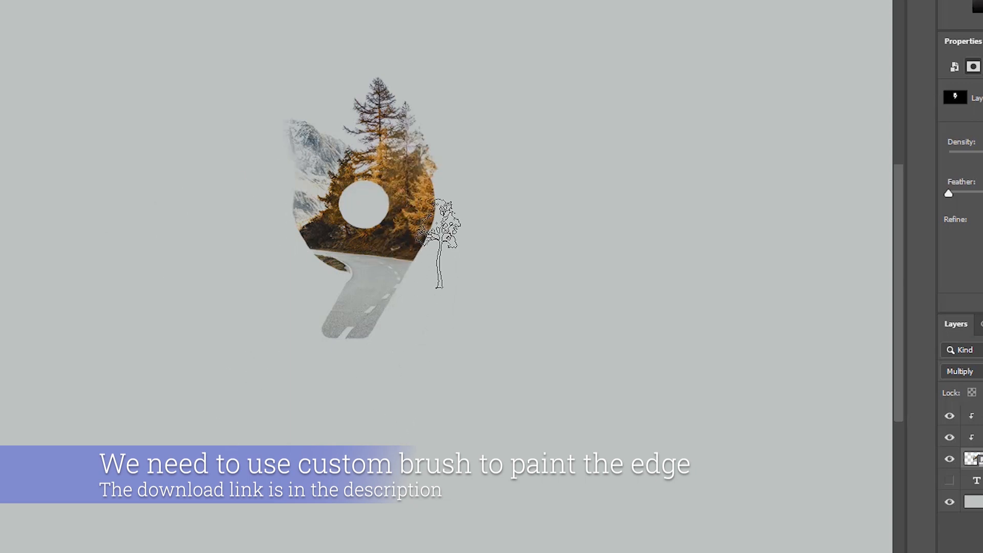
Step: Stamp the small tree brush down the 9's right edge to give it a foliage outline, and undo the last stamp
left_click(417, 163)
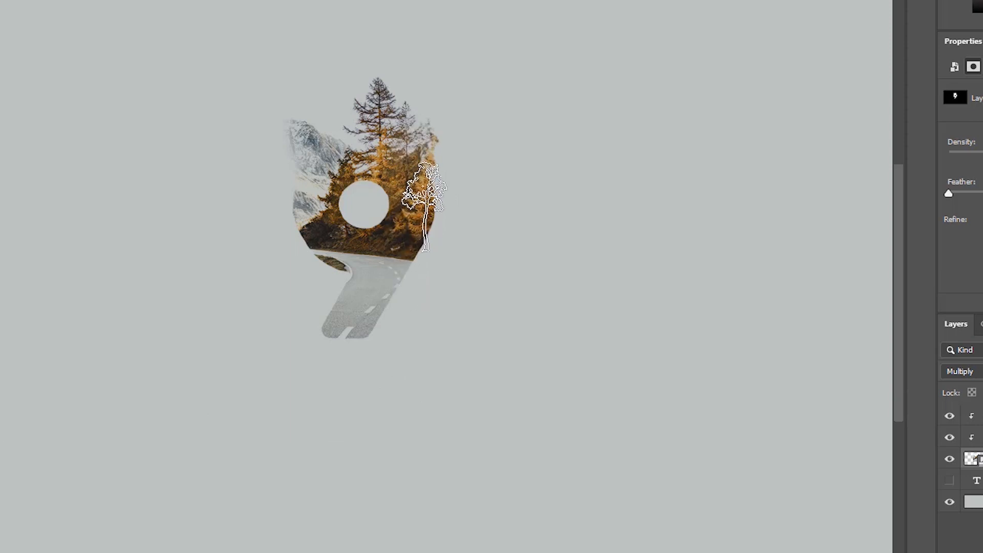
left_click(419, 205)
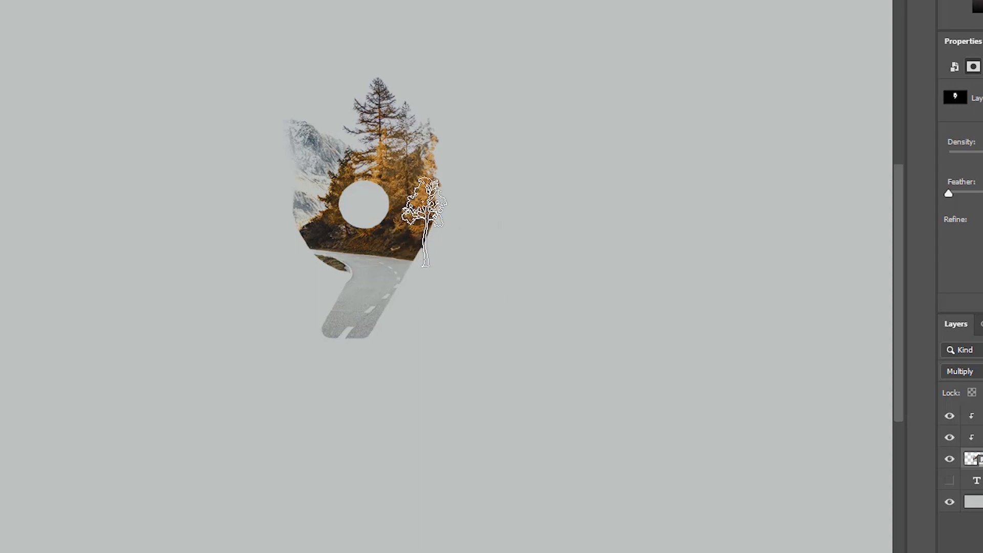
left_click(424, 220)
key("v")
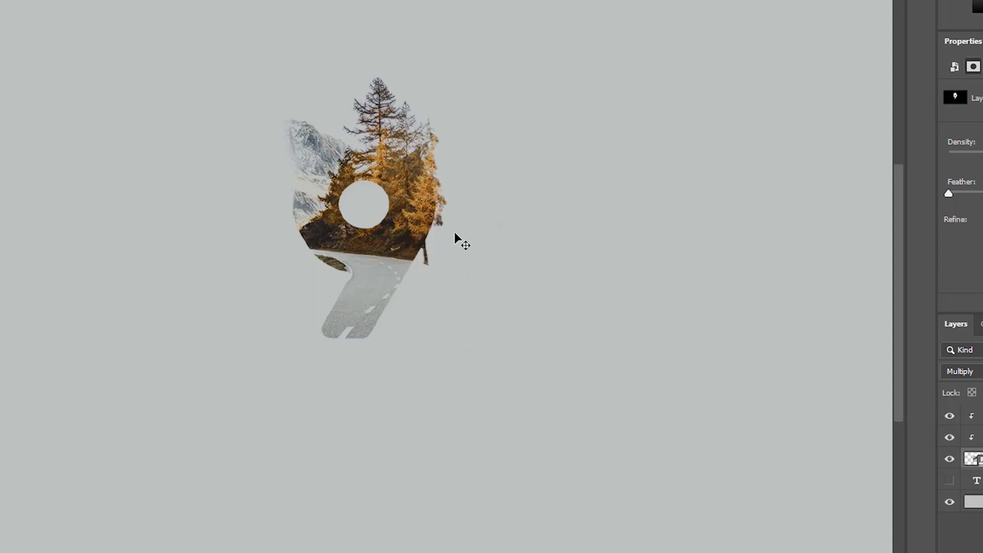
key("ctrl+z")
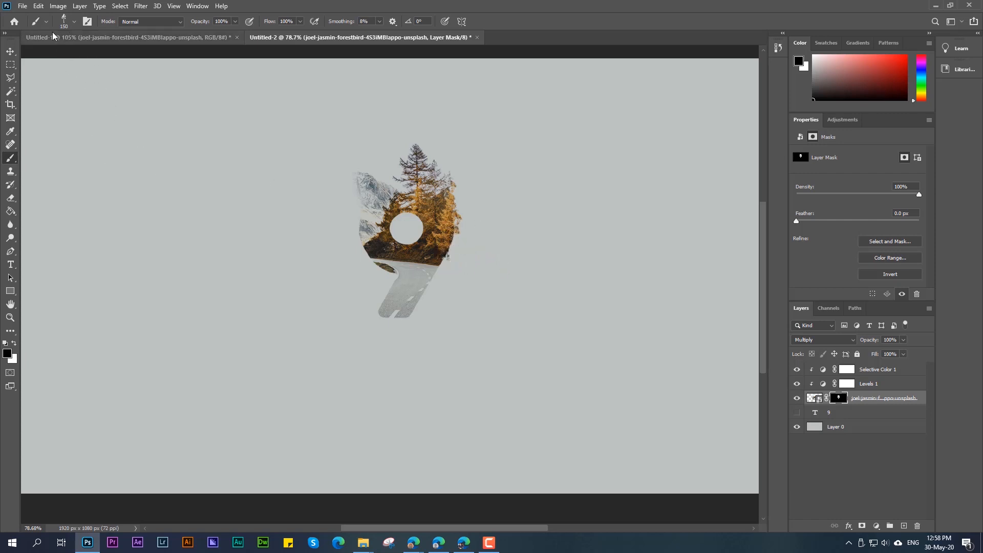
Step: Choose the Hard Round brush at 150 px with 100% hardness and paint black beside the 9's lower right edge
left_click(75, 21)
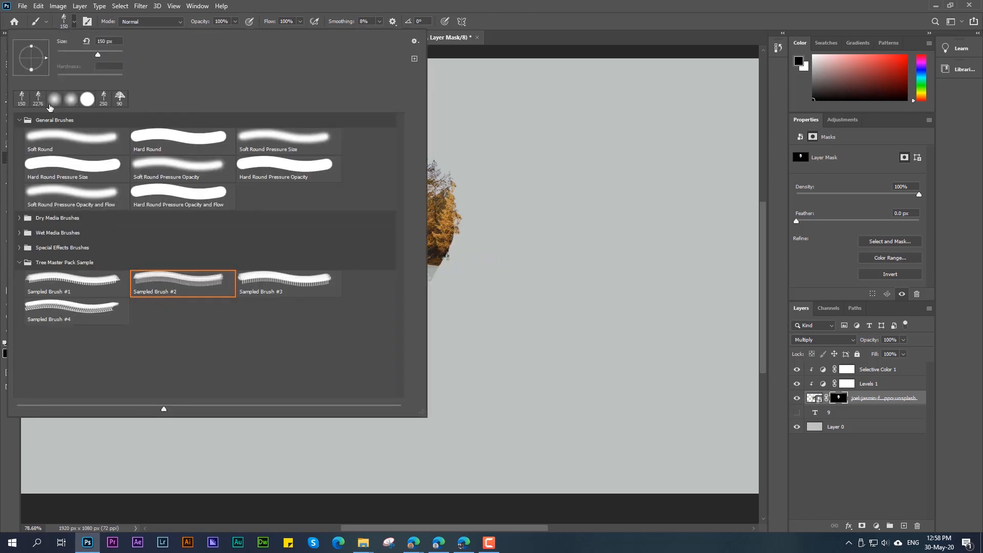
left_click(87, 100)
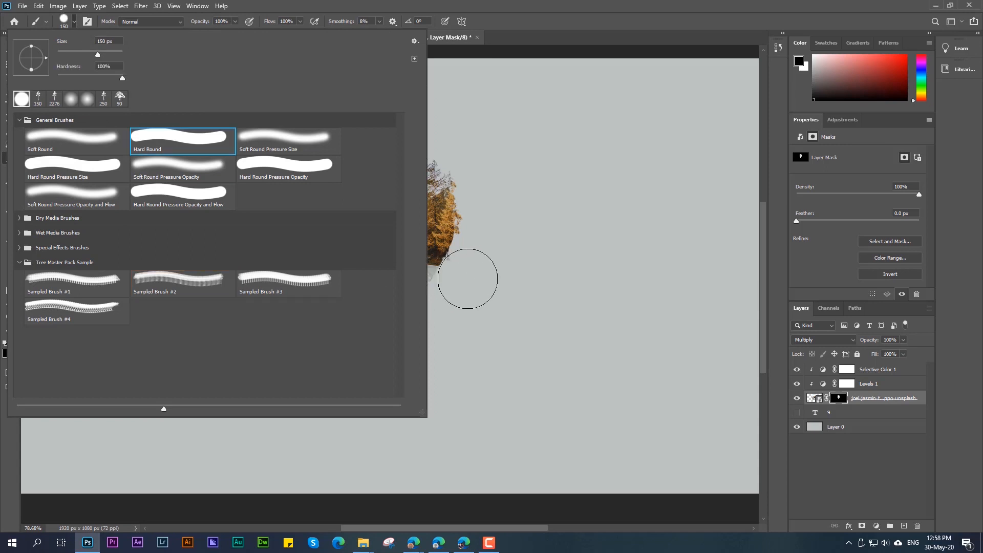
left_click(476, 275)
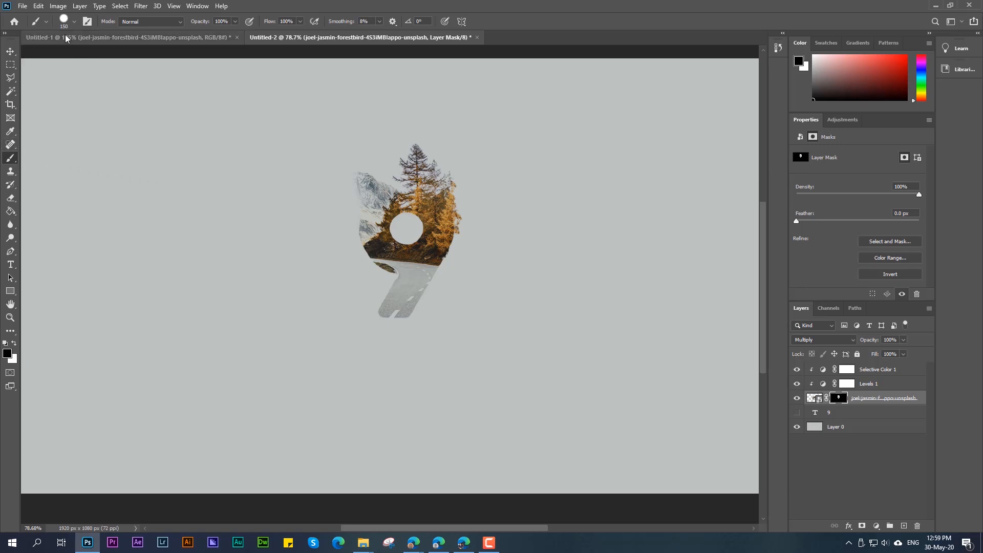
Step: Choose Sampled Brush #1 from Tree Master Pack Sample, undo the oversized stamp, and shrink the brush to 200 px
left_click(74, 22)
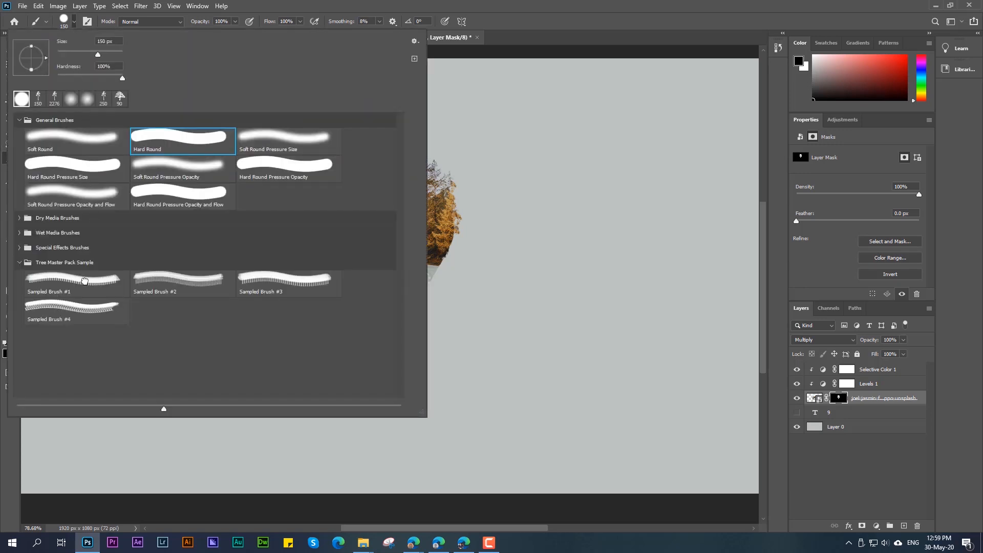
left_click(85, 281)
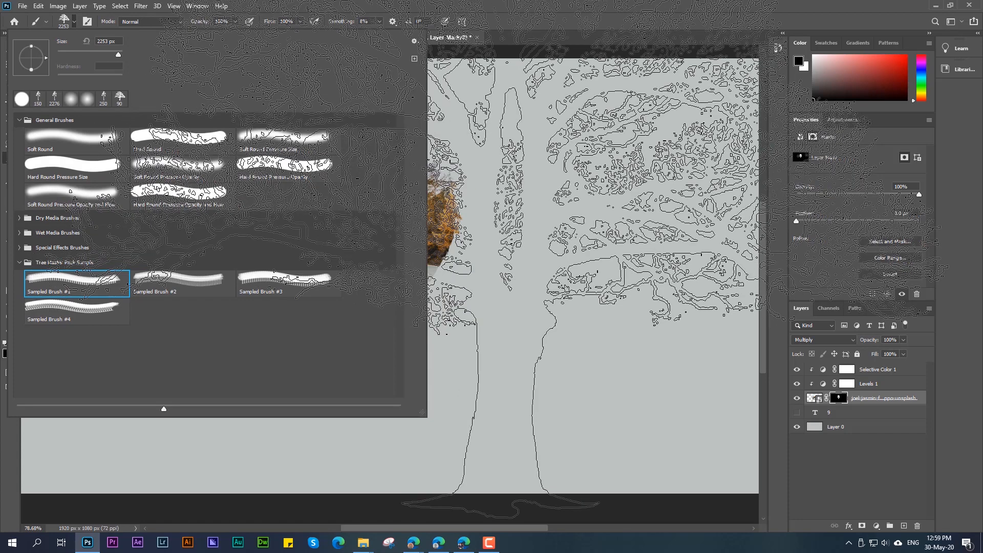
left_click(474, 212)
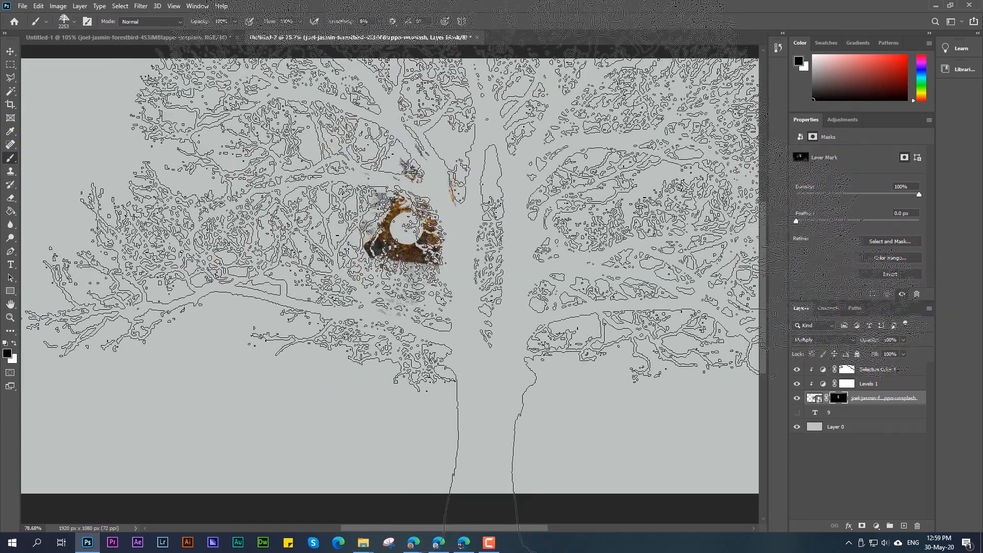
key("ctrl+z")
key("bracketleft")
key("bracketleft")
key("bracketleft")
key("bracketleft")
key("bracketleft")
key("bracketleft")
key("bracketleft")
key("bracketleft")
key("bracketleft")
key("bracketleft")
key("bracketleft")
key("bracketleft")
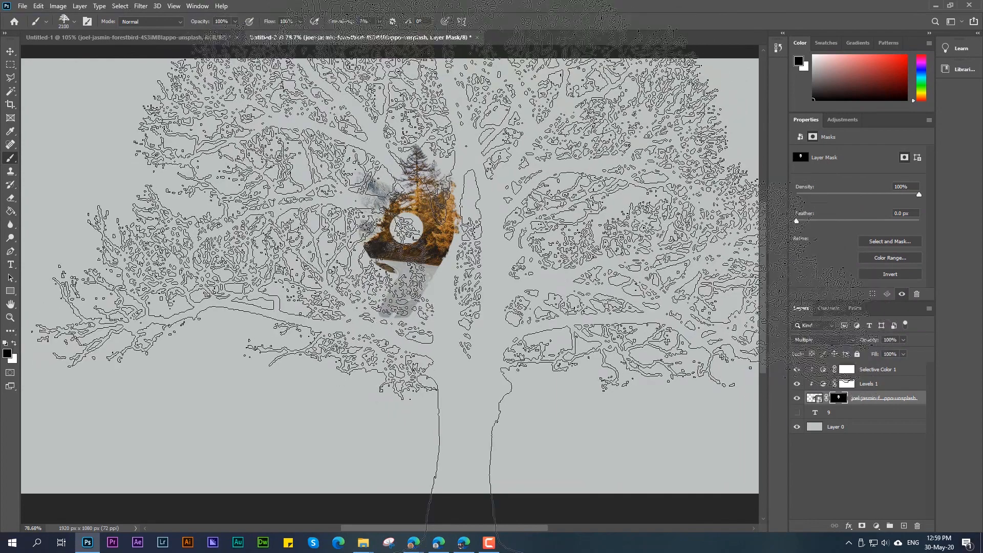
key("bracketleft")
key("bracketleft")
key("bracketleft")
key("bracketleft")
key("bracketleft")
key("bracketleft")
key("bracketleft")
key("bracketleft")
key("bracketleft")
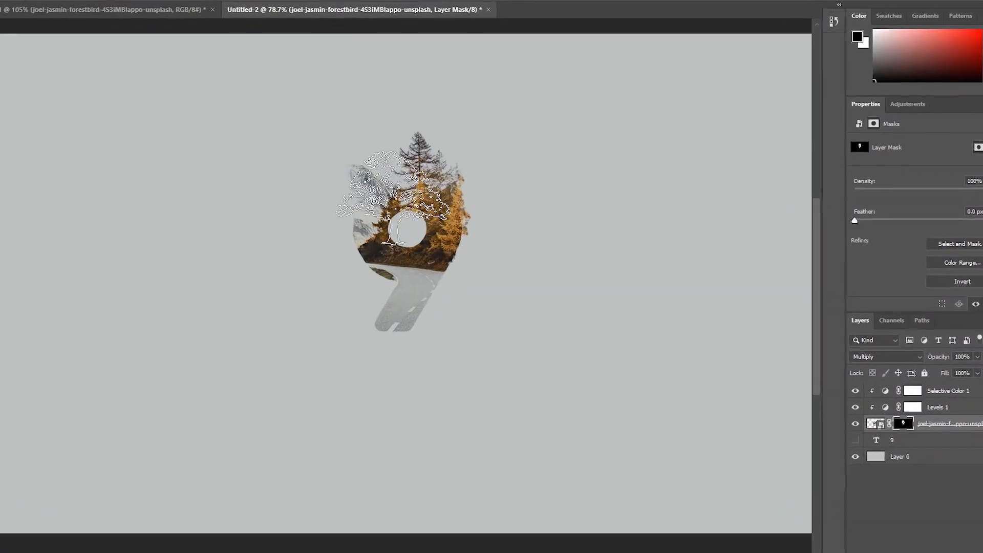
key("bracketleft")
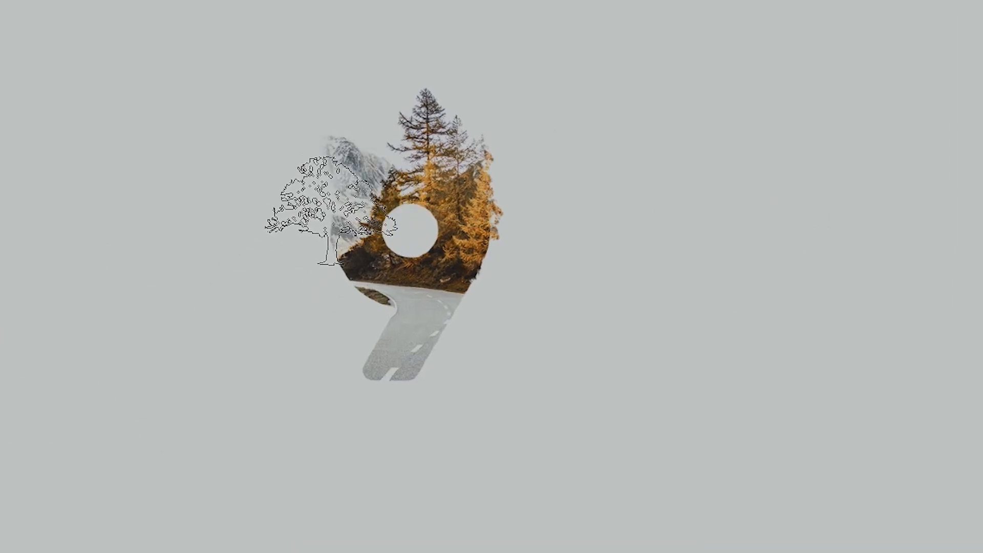
Step: Set white as the foreground colour and rotate the tree brush to 40°
left_click(322, 203)
key("v")
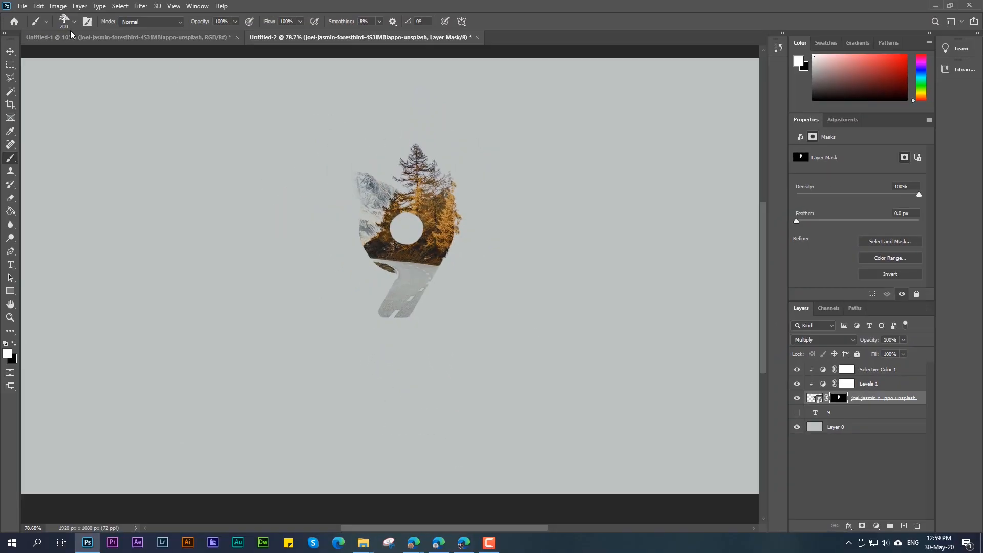
left_click(73, 21)
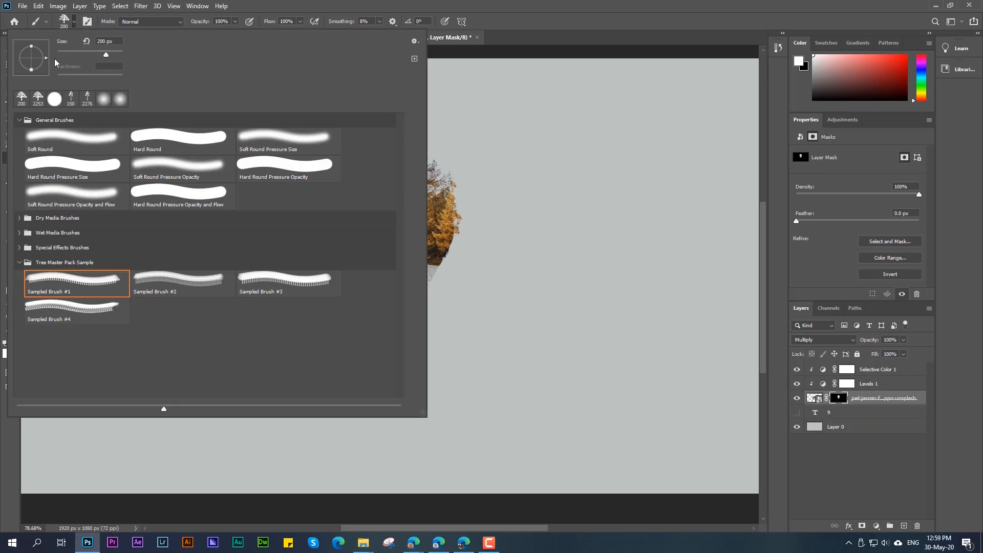
left_click_drag(44, 48, 42, 47)
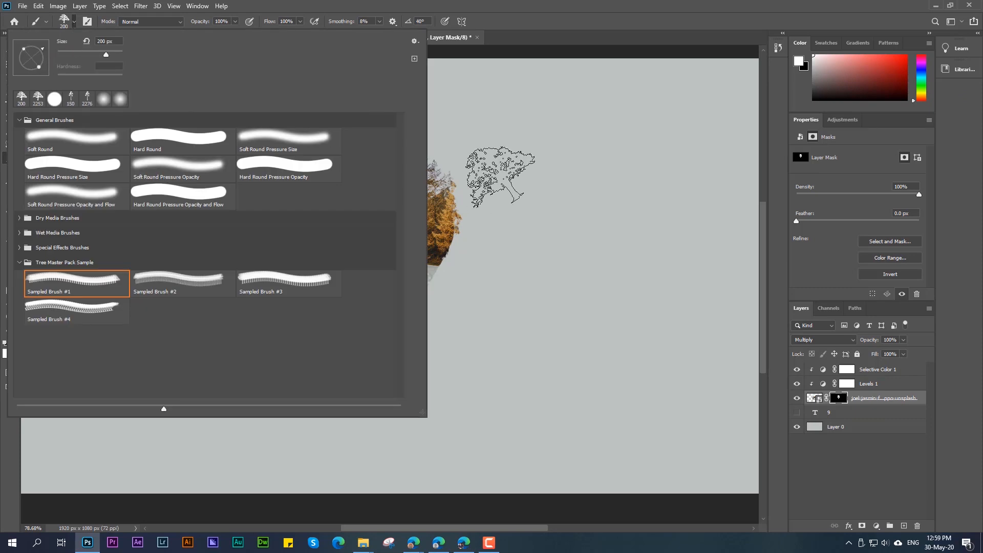
left_click(561, 178)
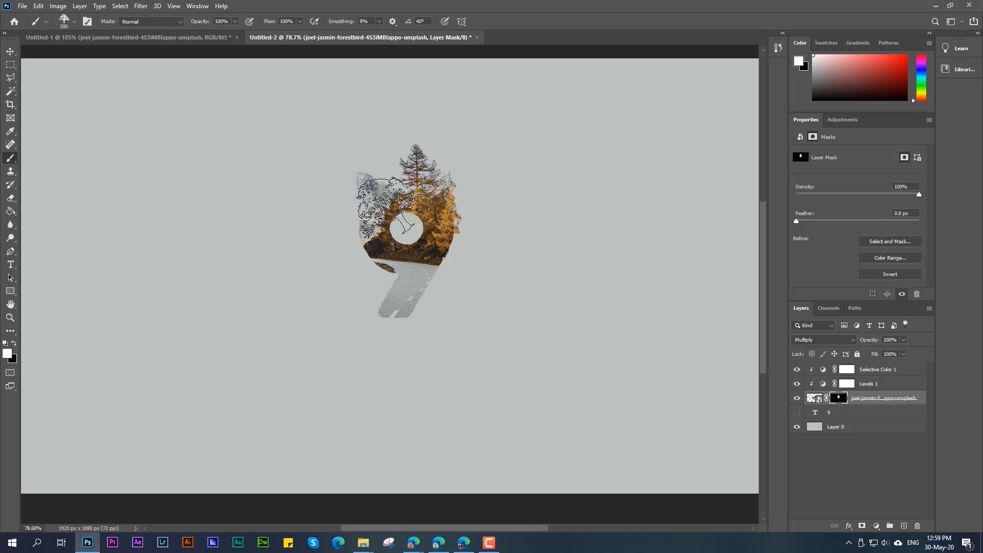
Step: Reduce the tree brush to 125 px and paint white on the mask to extend the snowy mountain outward
key("bracketleft")
key("bracketleft")
key("bracketleft")
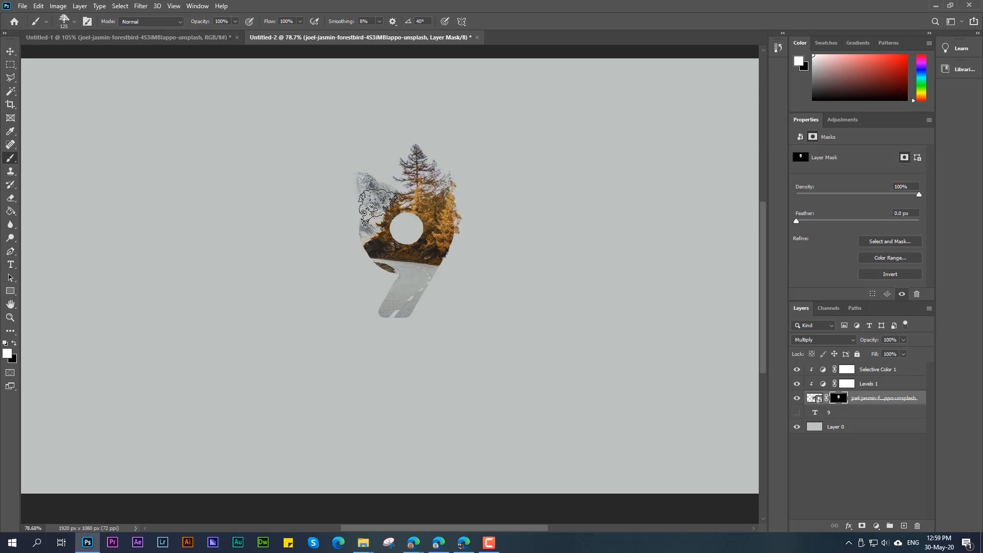
left_click(373, 193)
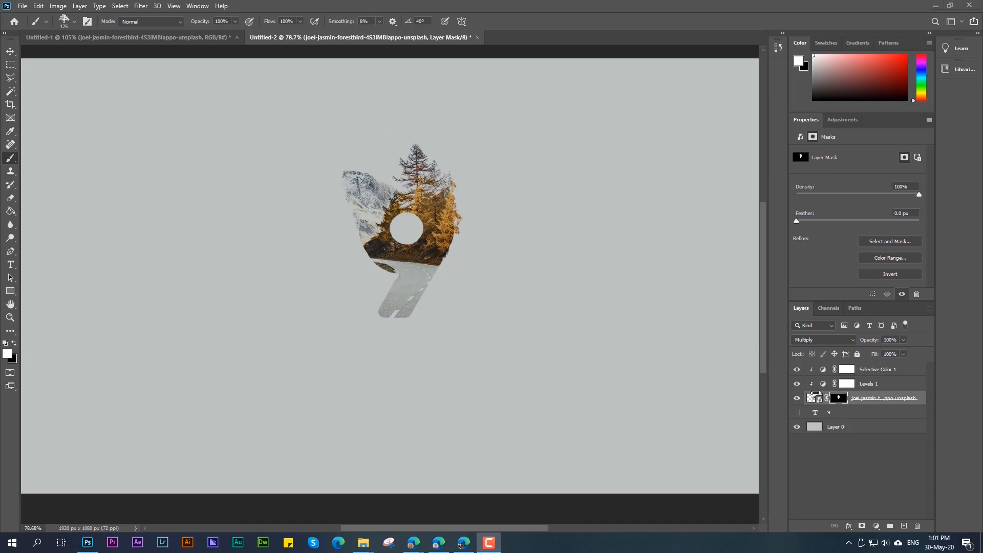
Step: Set the tree brush angle to 0° and undo the stray stamp beside the 9
left_click(67, 24)
left_click(538, 28)
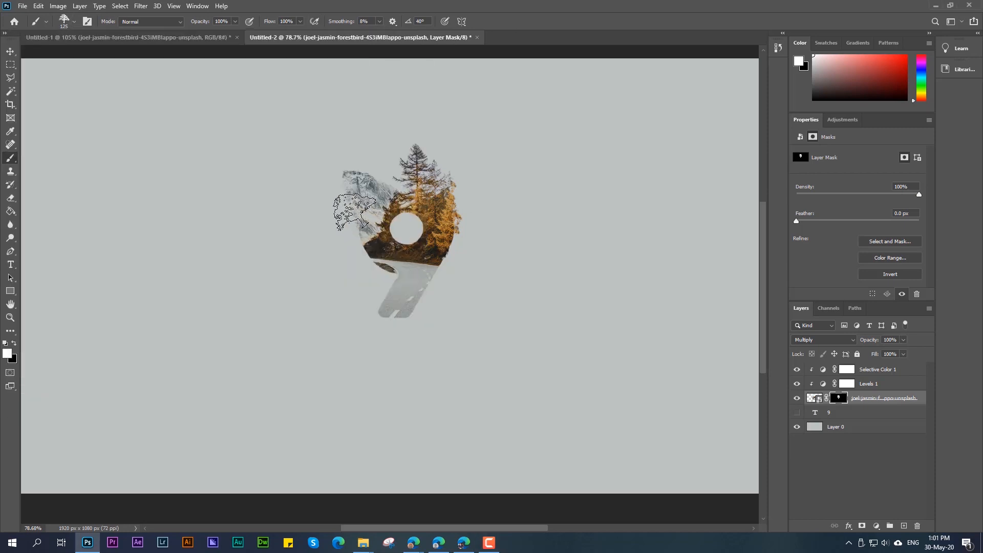
left_click(75, 24)
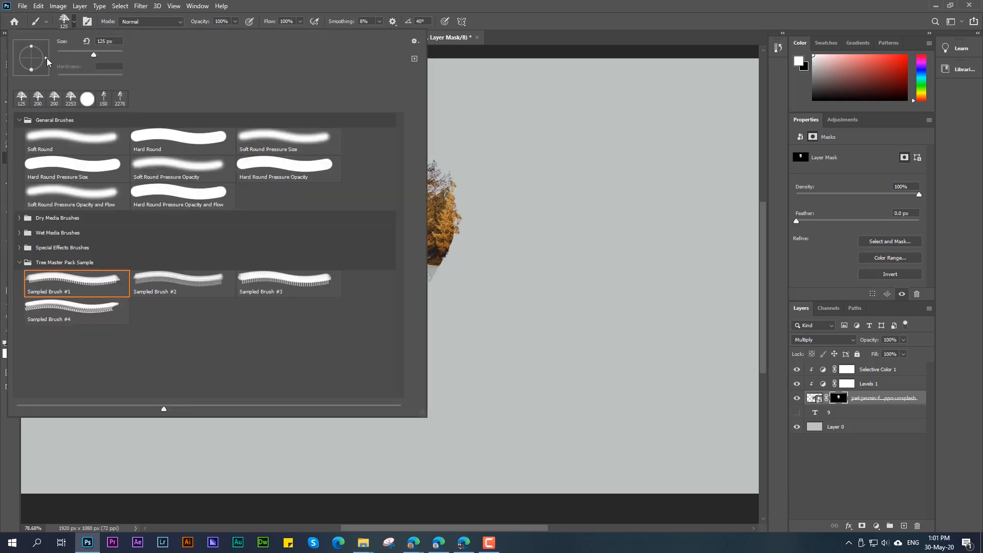
left_click(502, 167)
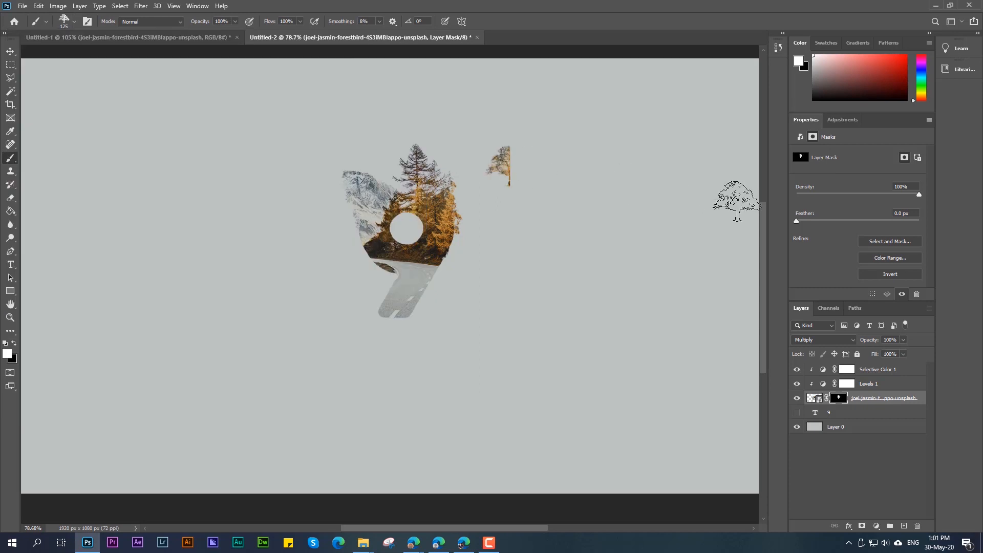
key("ctrl+z")
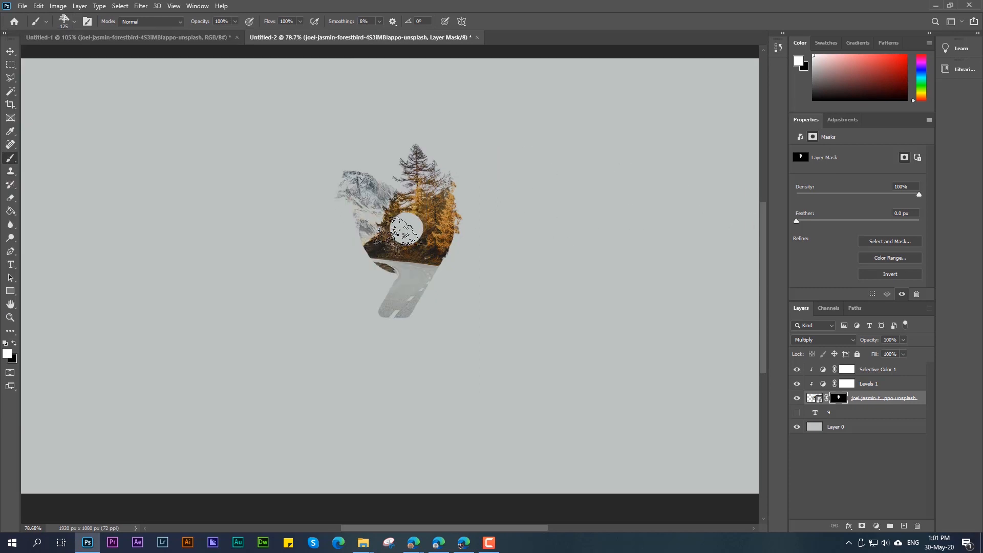
Step: Stamp the tree brush along the snowy mountain's left edge for a ragged outline, and undo the last stroke
left_click(365, 209)
left_click(439, 318)
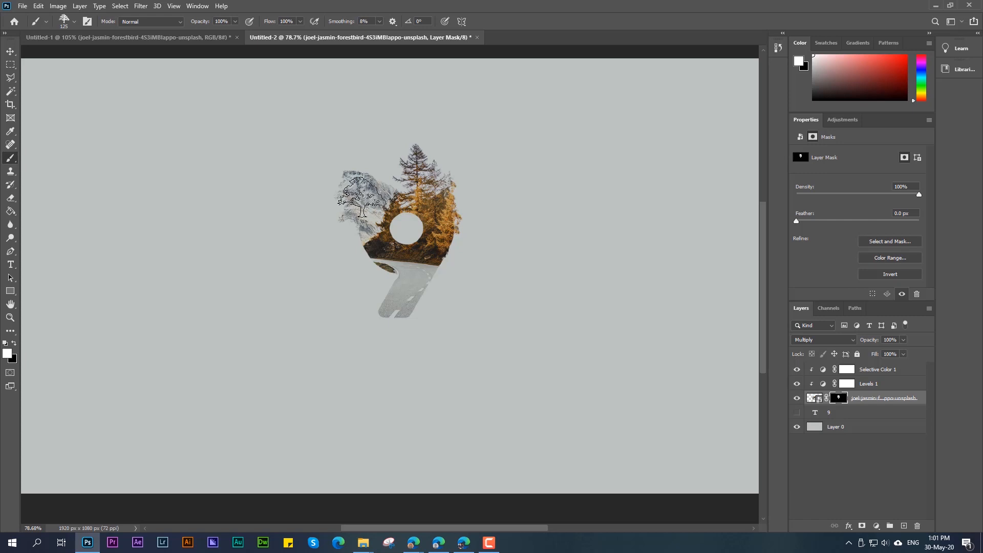
left_click_drag(361, 205, 352, 208)
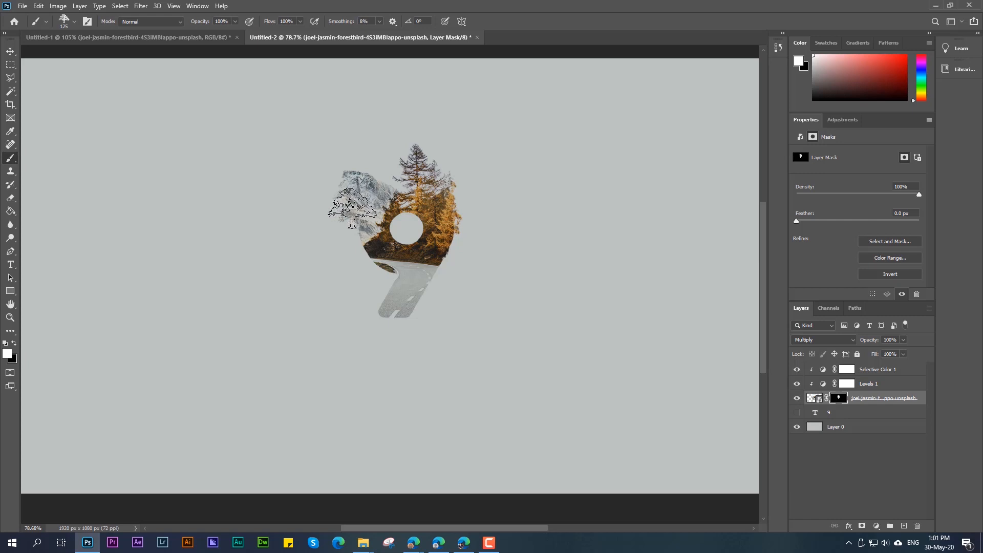
key("ctrl+z")
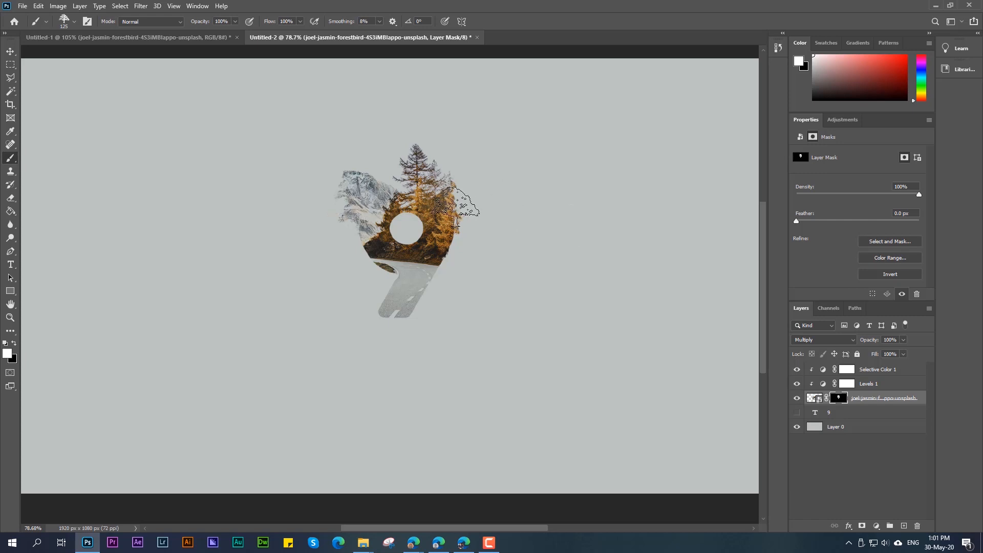
Step: Rotate the 125 px tree brush to 52°
left_click(75, 22)
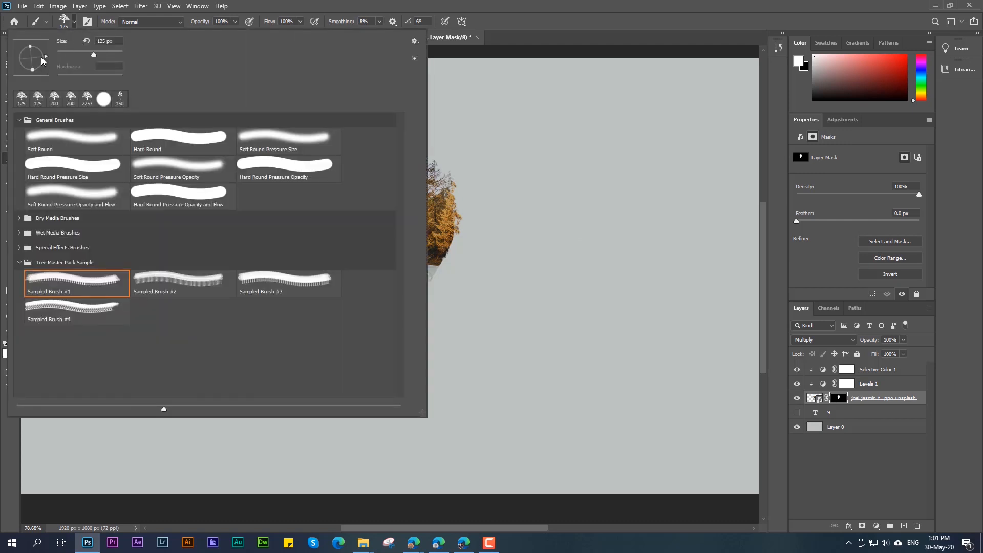
left_click_drag(41, 57, 40, 47)
left_click(481, 128)
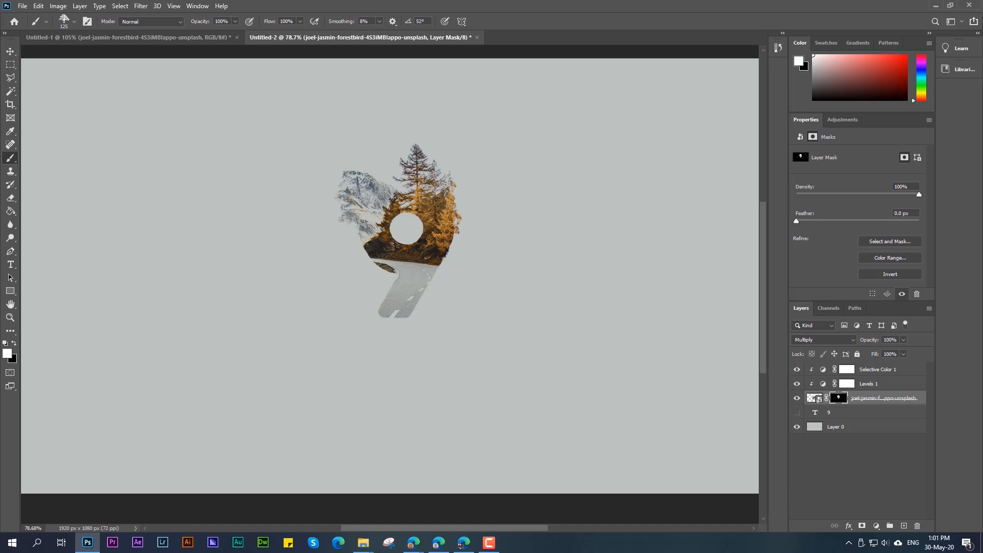
Step: Create a new layer and move it directly beneath the masked photo layer
key("F10")
left_click(904, 525)
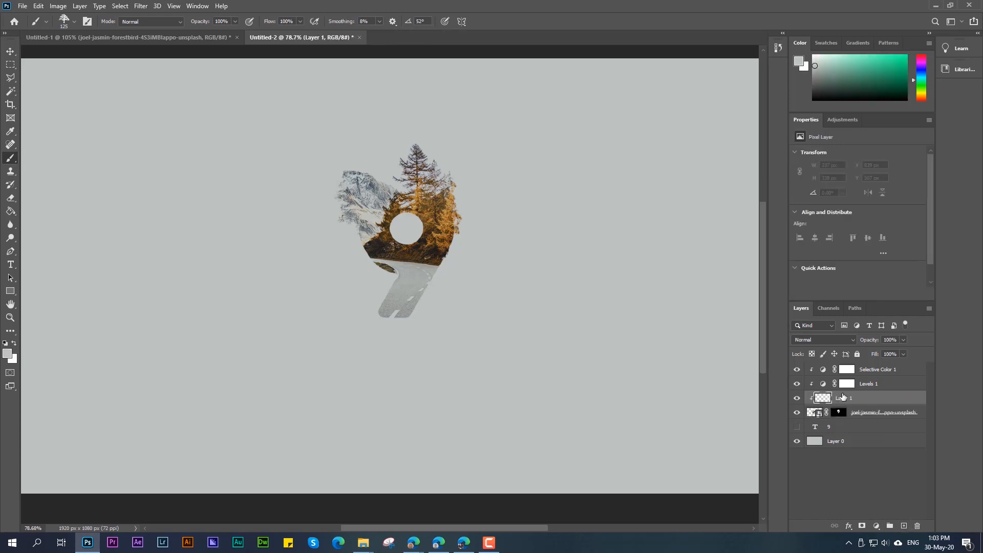
left_click_drag(842, 397, 839, 419)
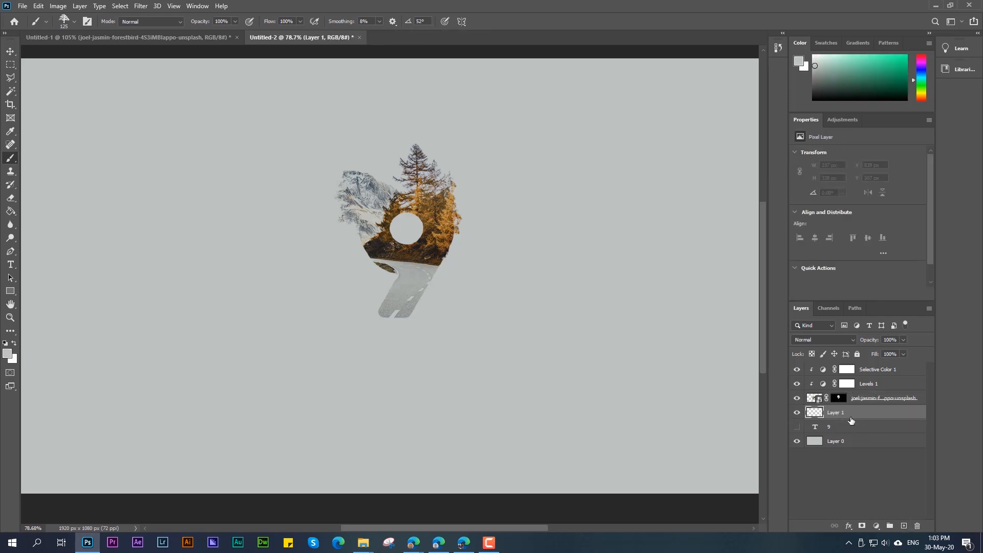
Step: Draw an ellipse shape about 76 × 74 px below and to the left of the 9
right_click(11, 291)
left_click(56, 312)
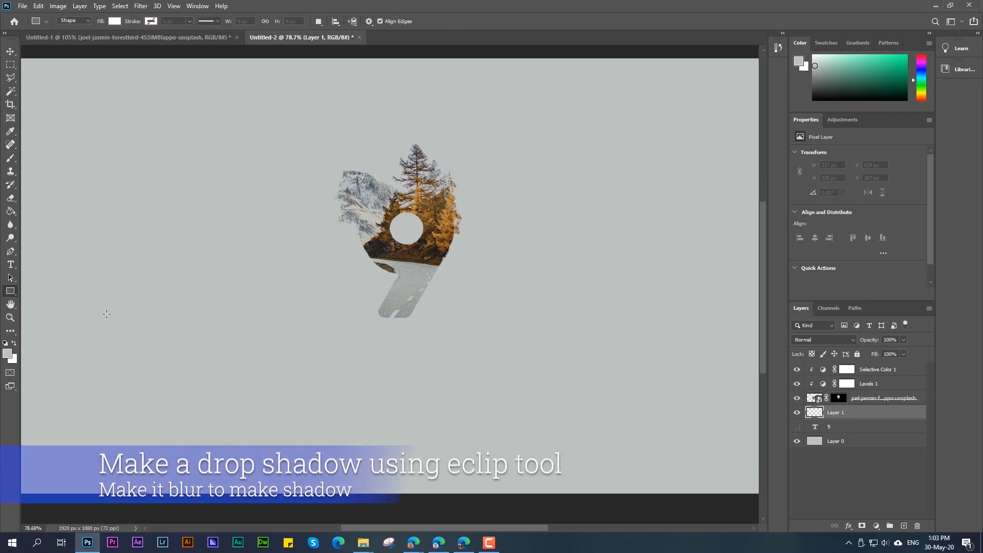
left_click_drag(250, 326, 281, 356)
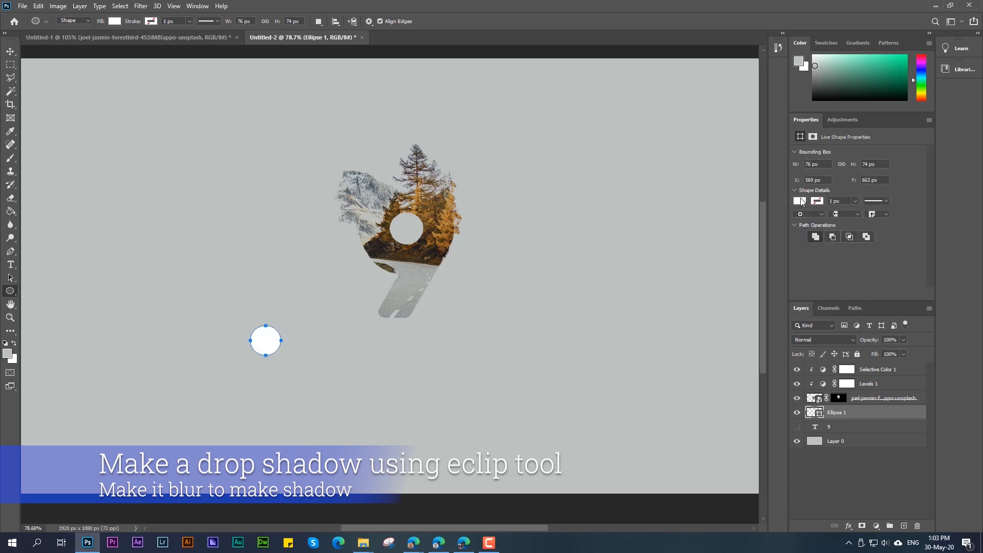
Step: Fill the ellipse with black and move it beneath the foot of the 9
left_click(800, 202)
left_click(810, 255)
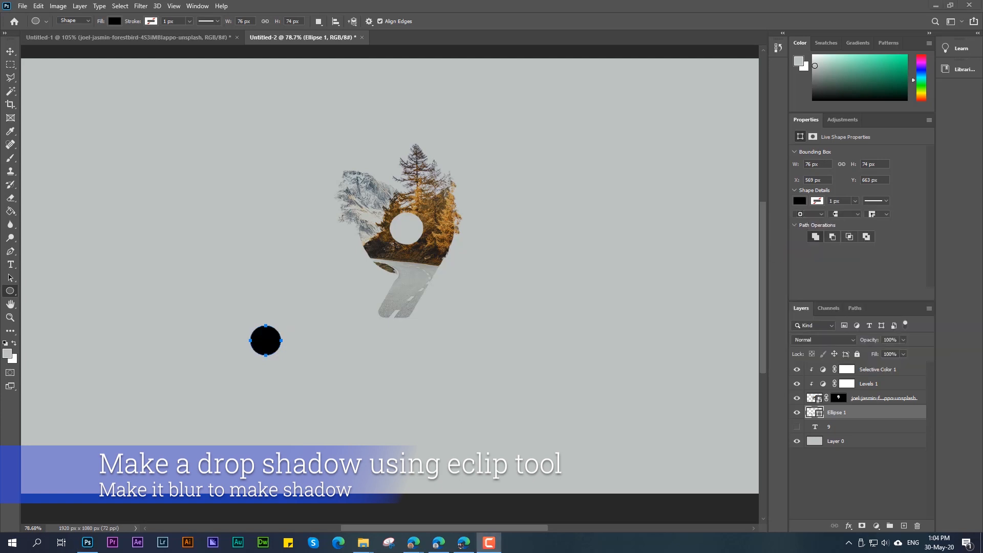
left_click(10, 51)
left_click_drag(265, 344, 389, 349)
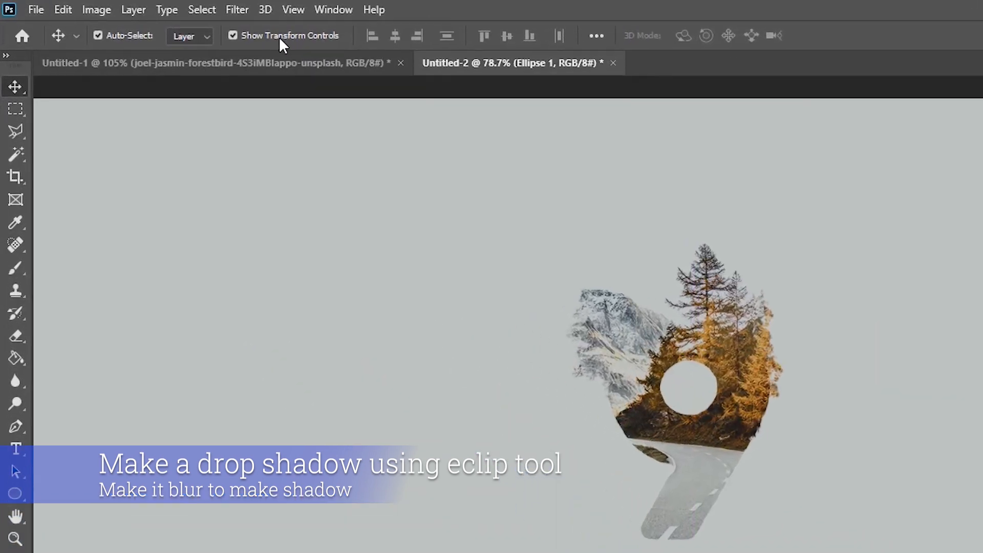
Step: Rasterize the black ellipse beneath the 9 and apply a Gaussian Blur with a 20-pixel radius
left_click(237, 9)
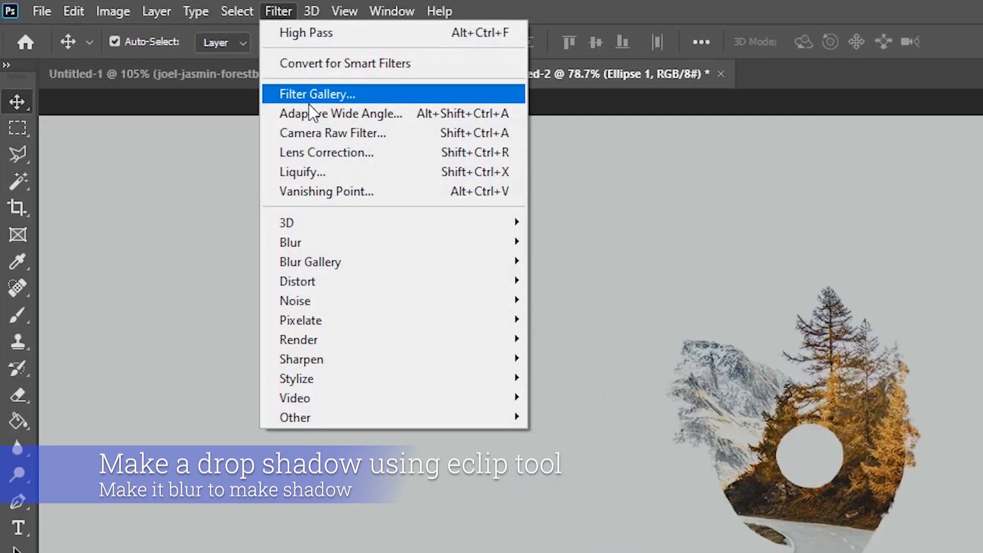
mouse_move(358, 206)
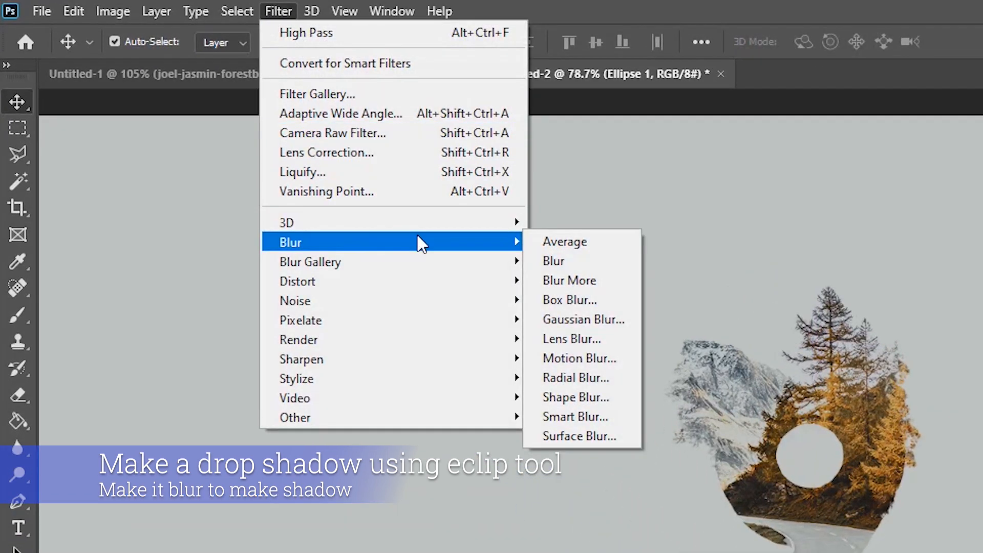
left_click(591, 319)
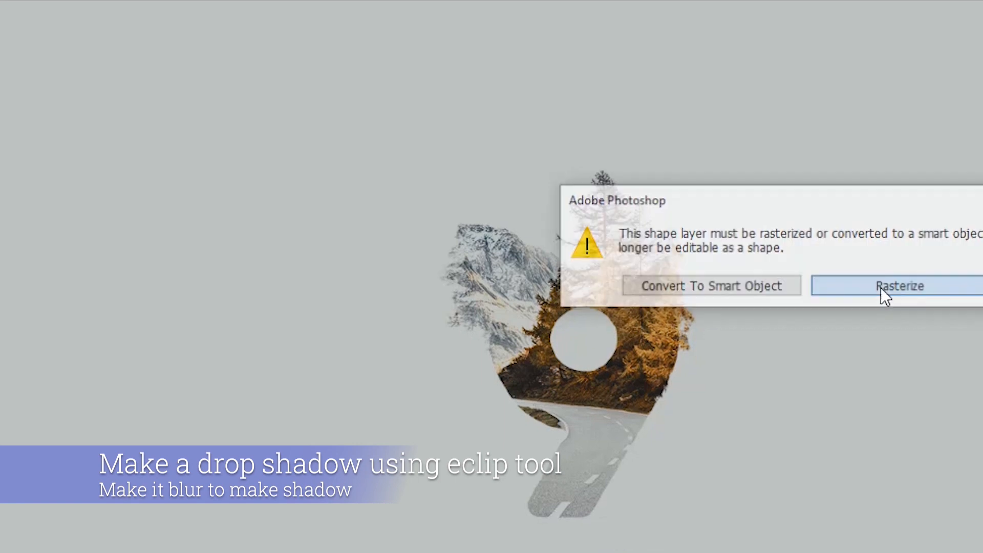
left_click(878, 286)
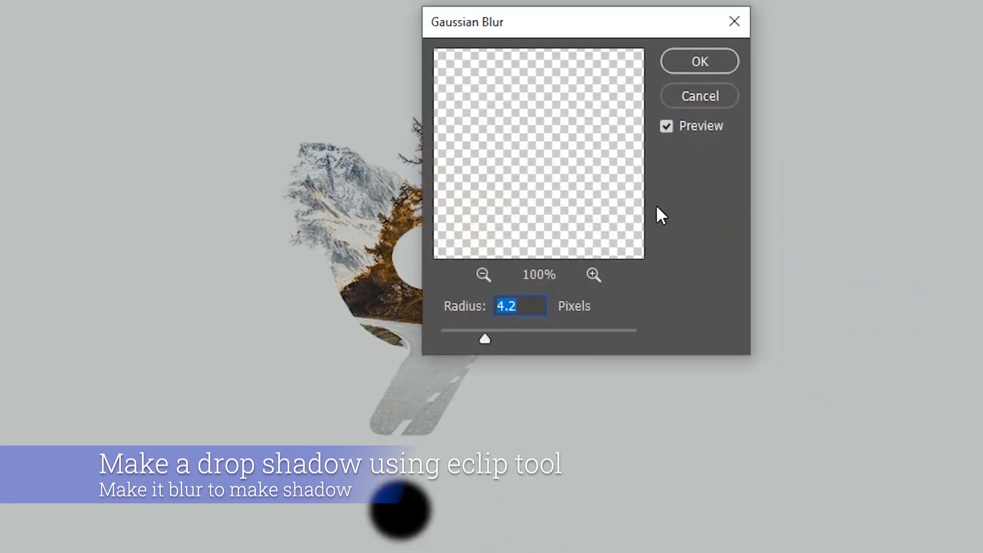
type("20")
left_click(702, 68)
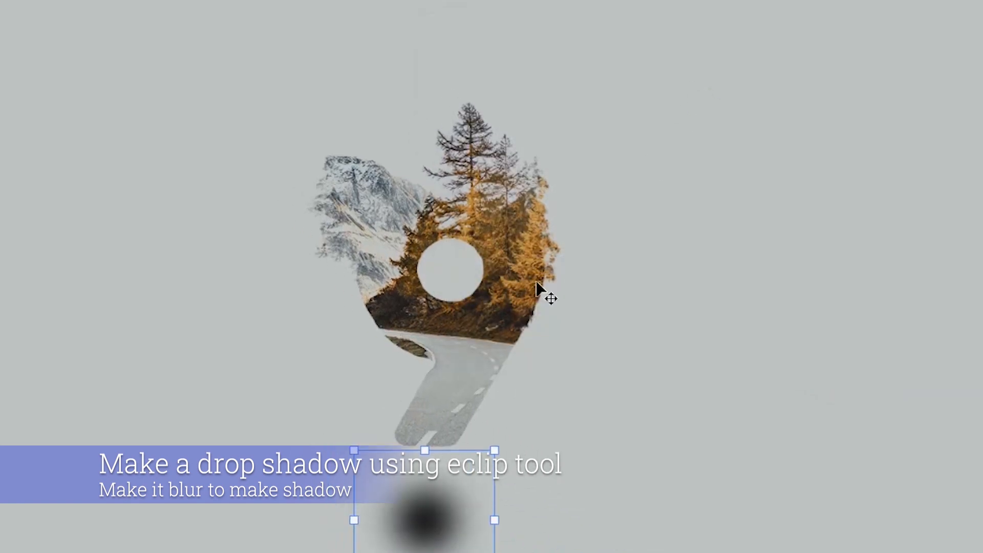
Step: Apply a Motion Blur at 0° to the blurred ellipse, raising its distance slightly
left_click(259, 9)
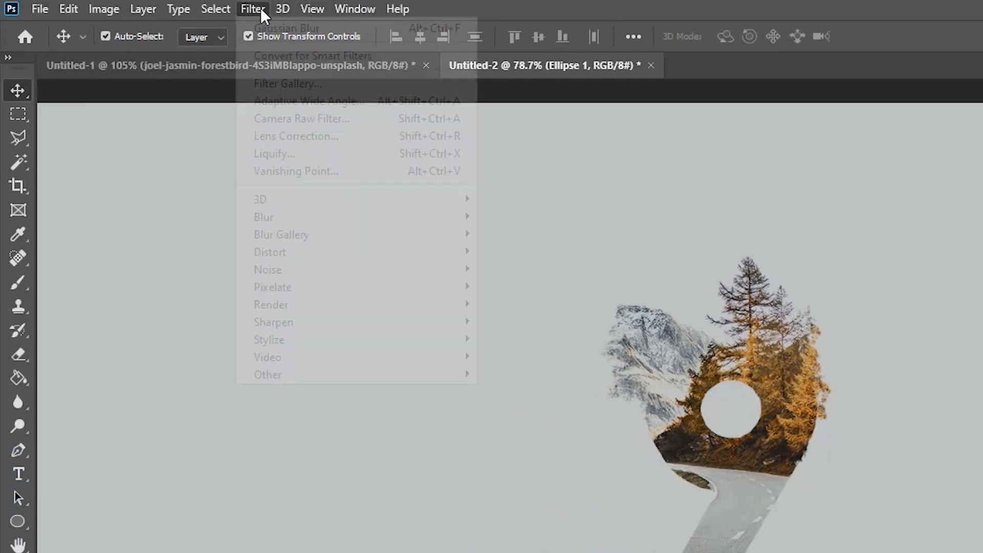
mouse_move(351, 224)
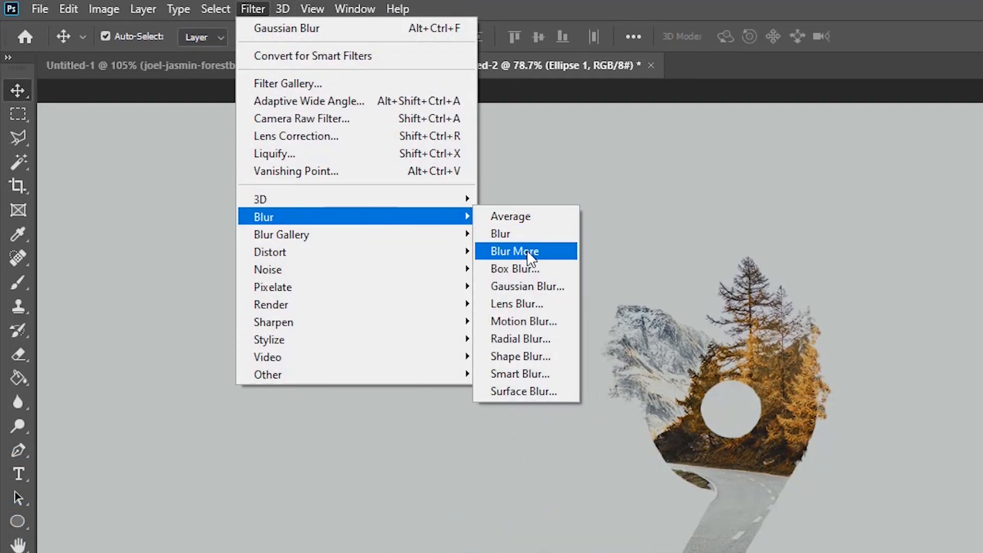
left_click(548, 323)
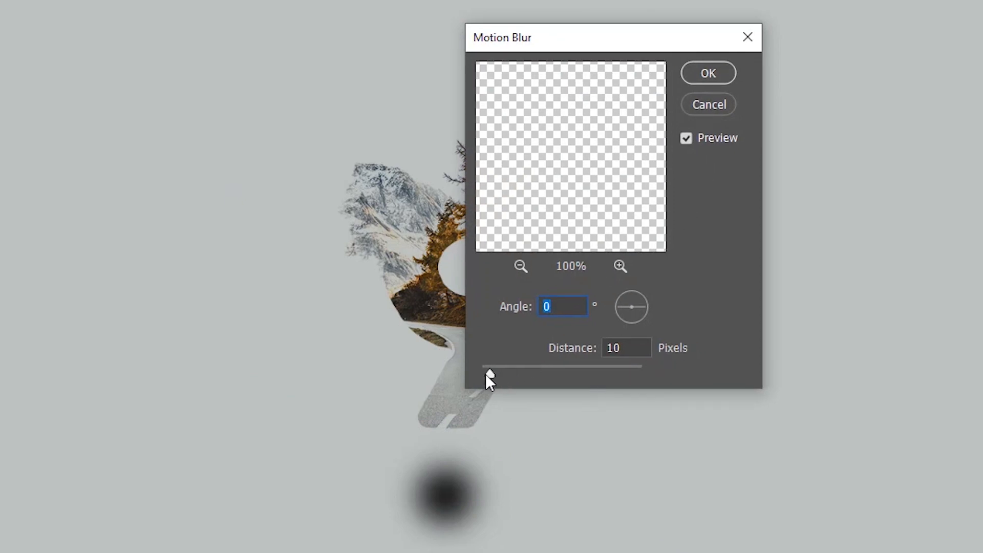
left_click_drag(489, 375, 510, 376)
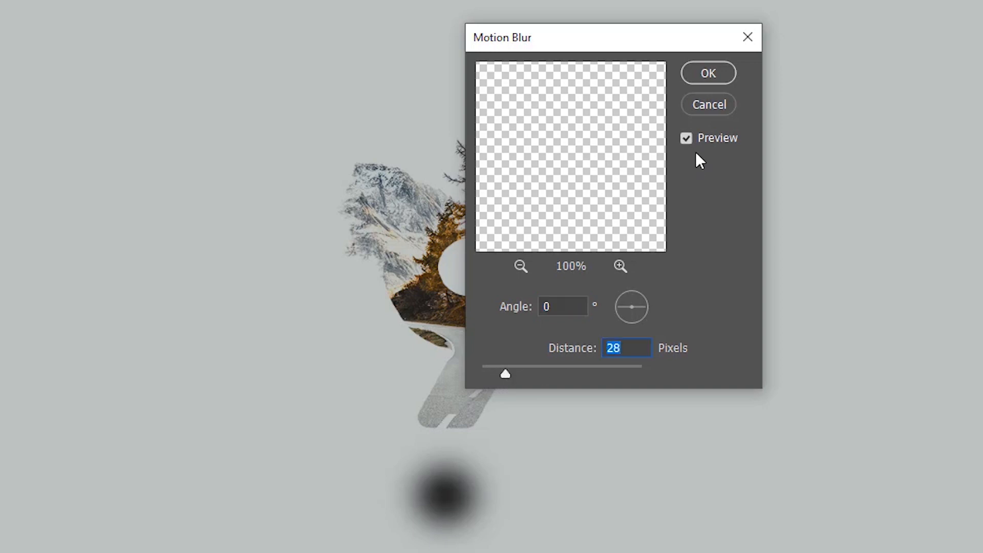
left_click(717, 77)
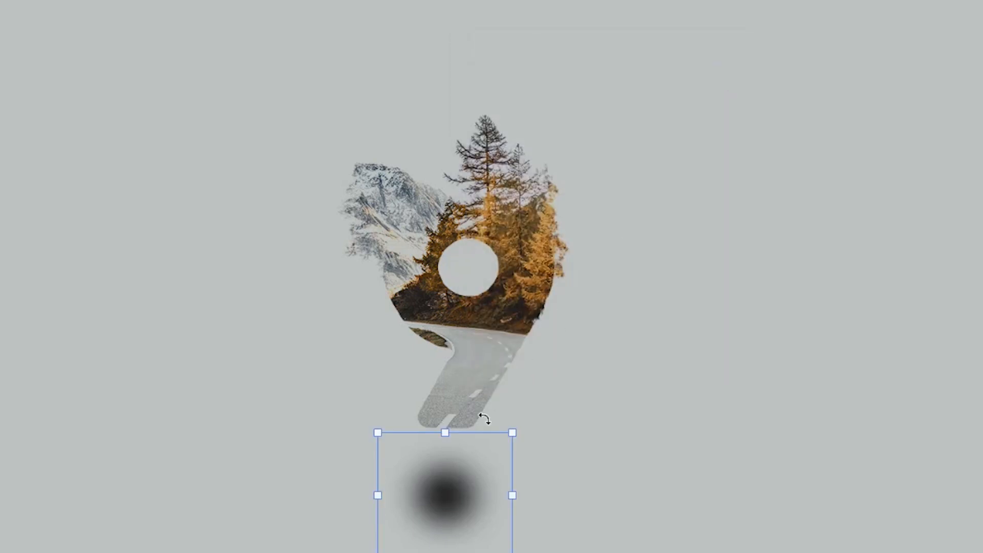
Step: Flatten and widen the blurred ellipse to about 402 × 73 px and centre it beneath the 9 as a shadow
left_click_drag(451, 432, 447, 480)
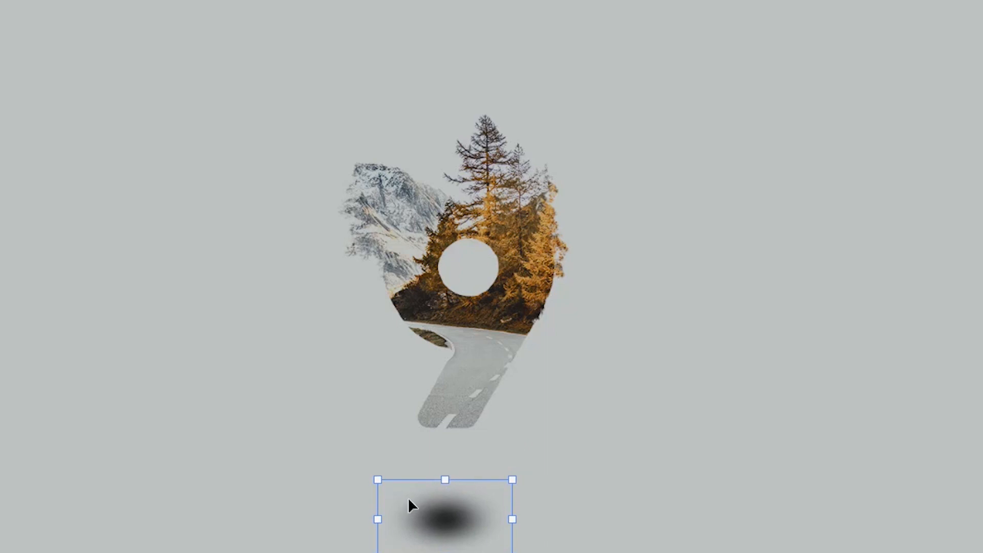
left_click_drag(379, 518, 220, 513)
left_click_drag(369, 484, 365, 496)
left_click_drag(375, 531, 492, 494)
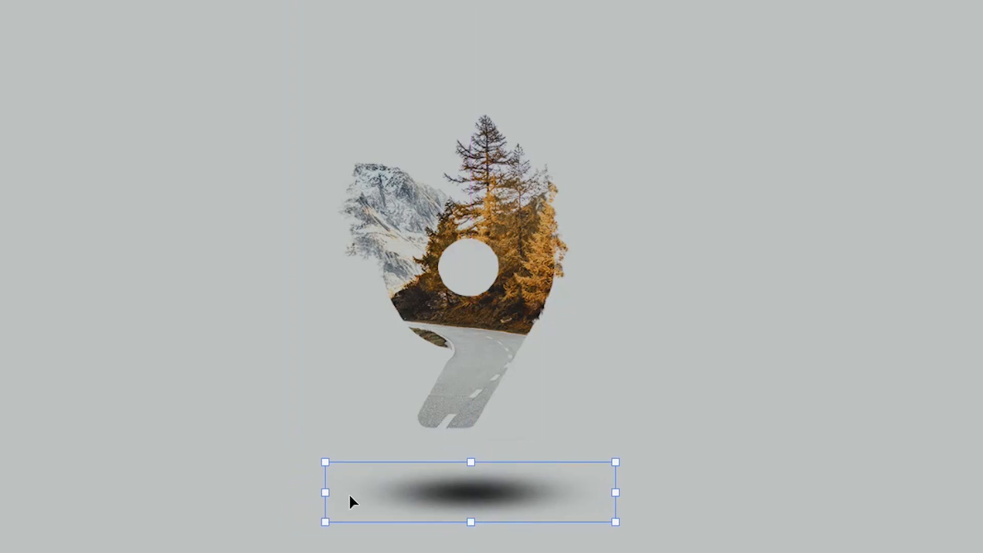
left_click_drag(471, 461, 470, 470)
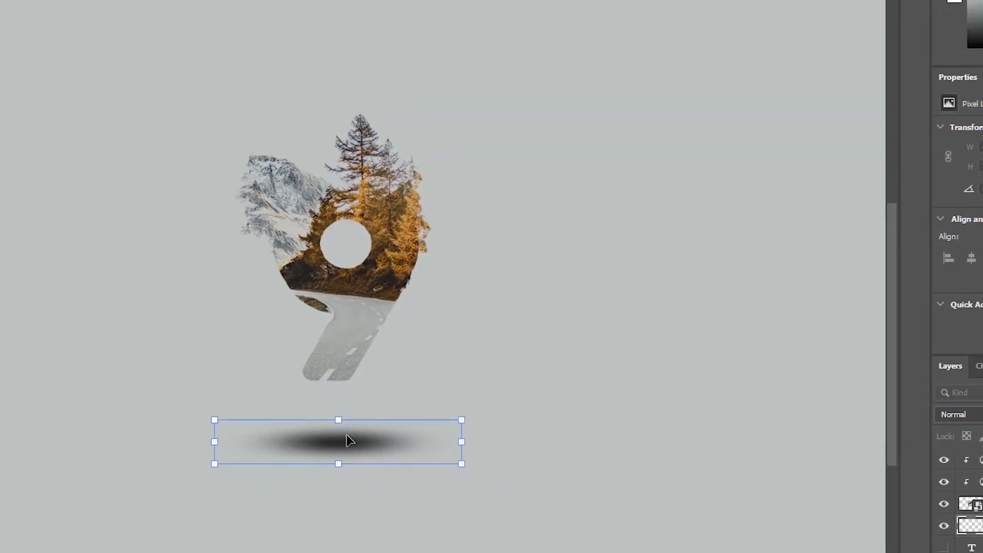
Step: Lower the shadow ellipse layer's opacity to 76% and deselect the layer
left_click(964, 384)
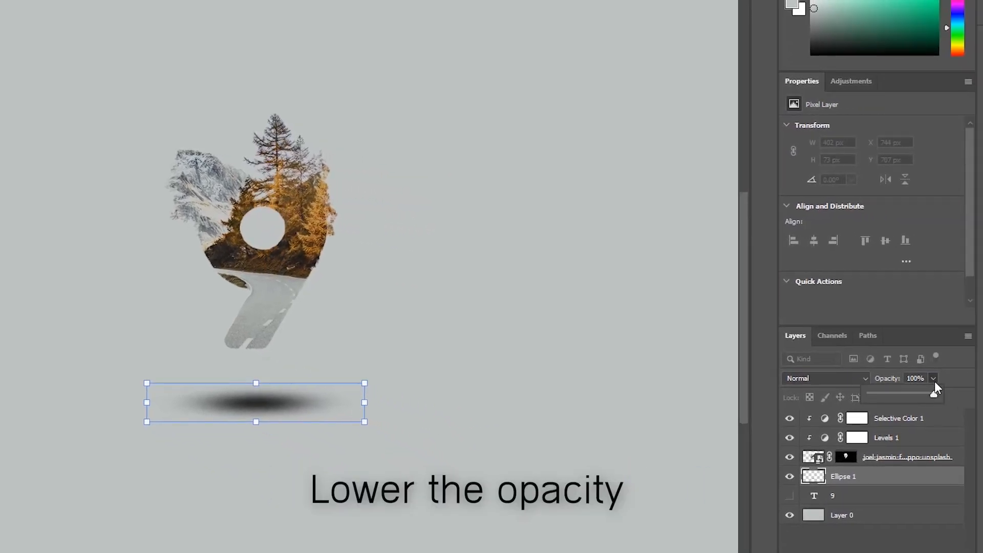
left_click_drag(926, 394, 919, 395)
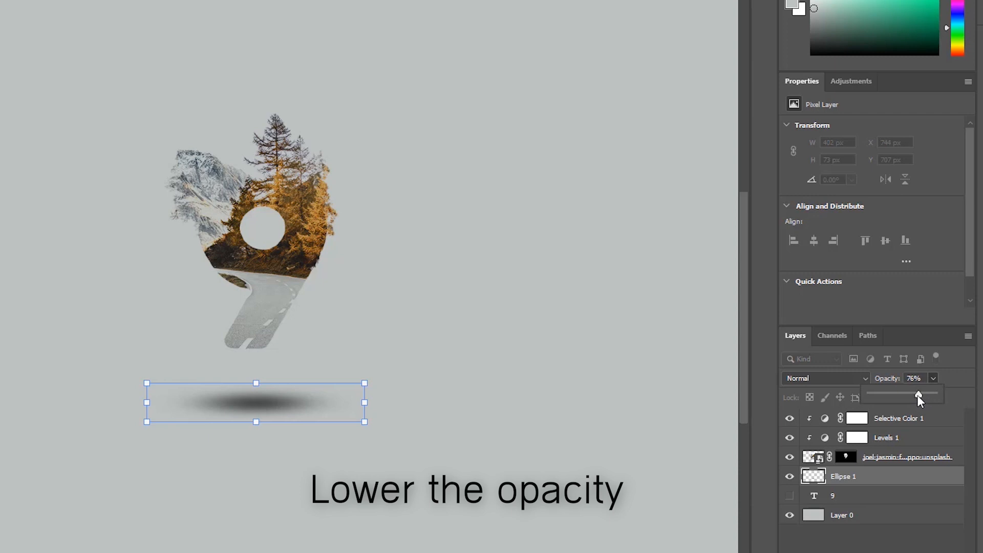
left_click(884, 541)
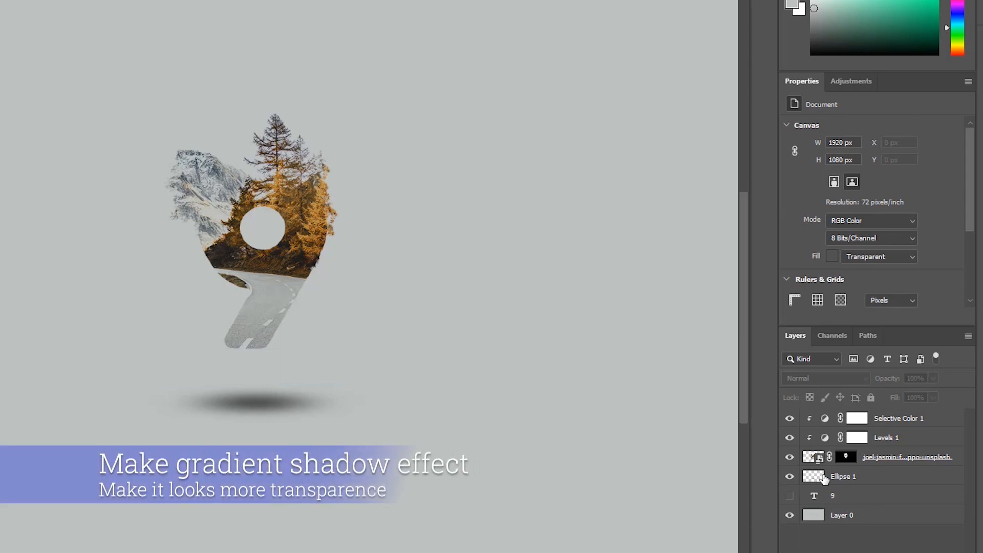
Step: Load the photo layer's mask as a selection and add a Gradient fill layer from it
left_click(848, 457)
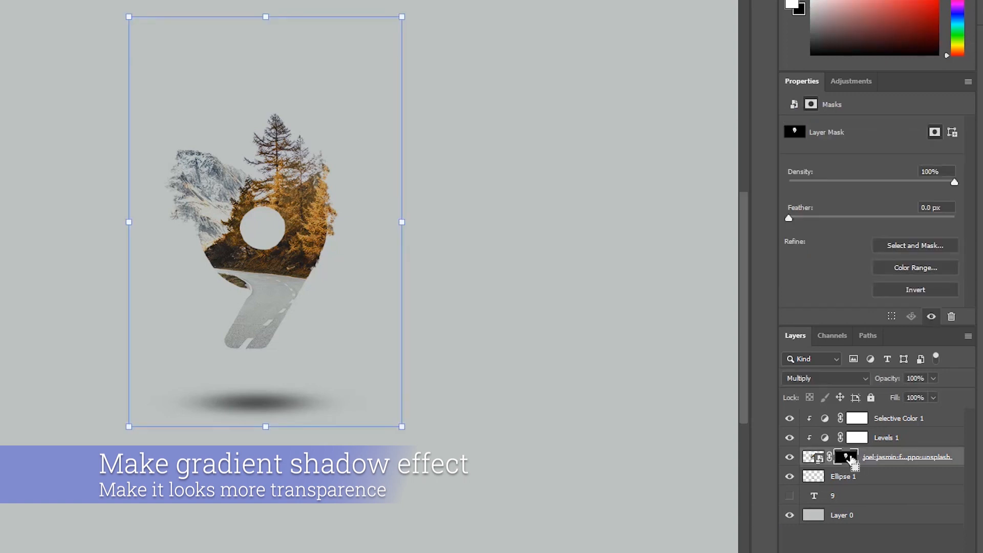
left_click(848, 457, "ctrl")
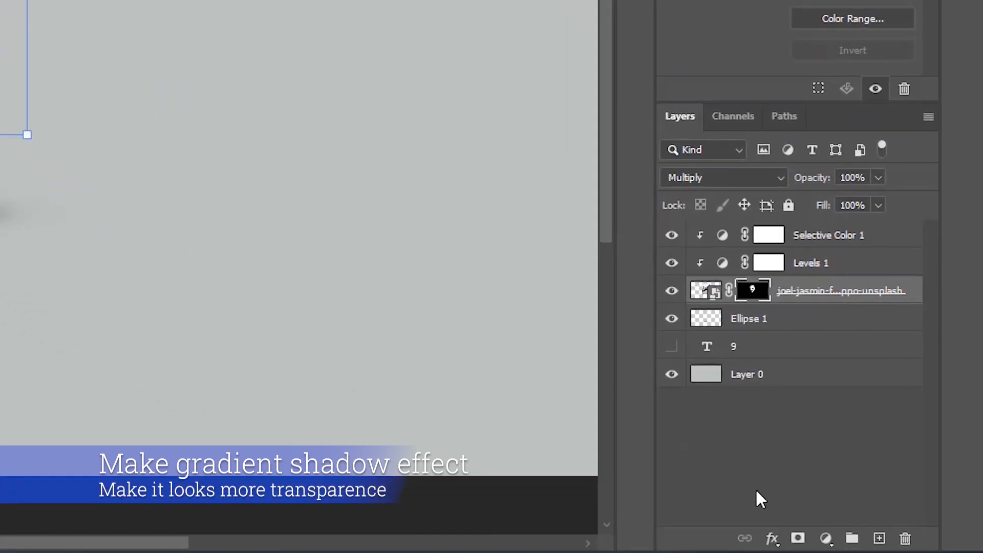
left_click(825, 538)
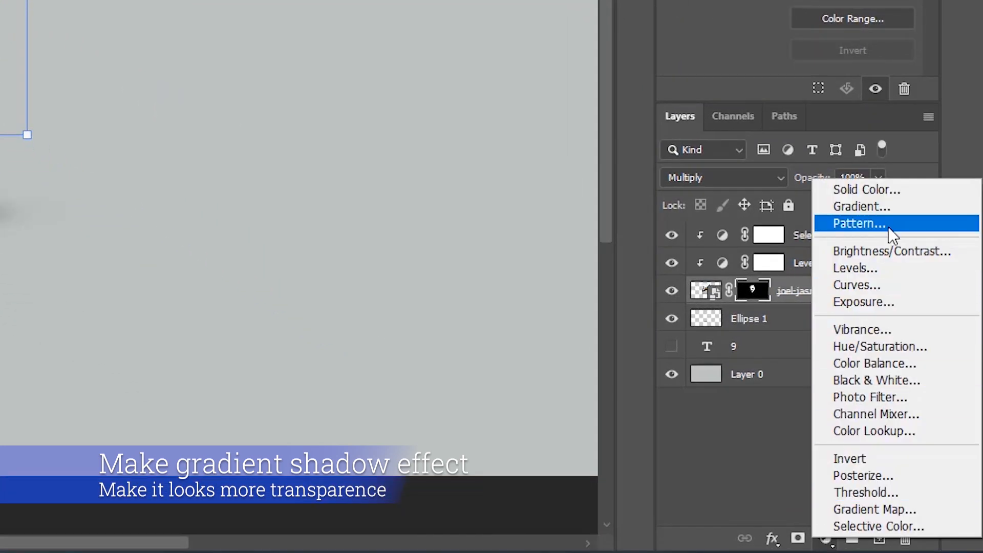
left_click(853, 208)
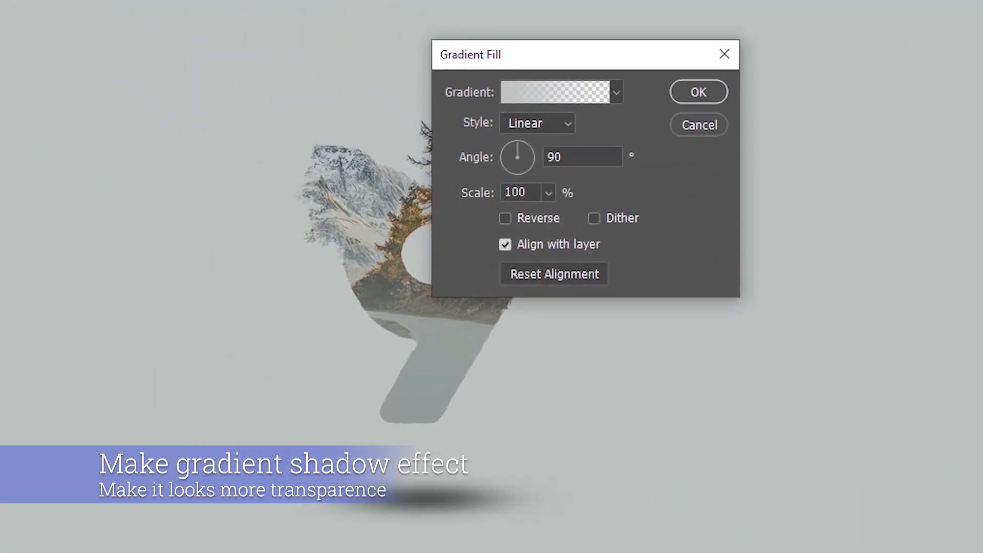
left_click(575, 92)
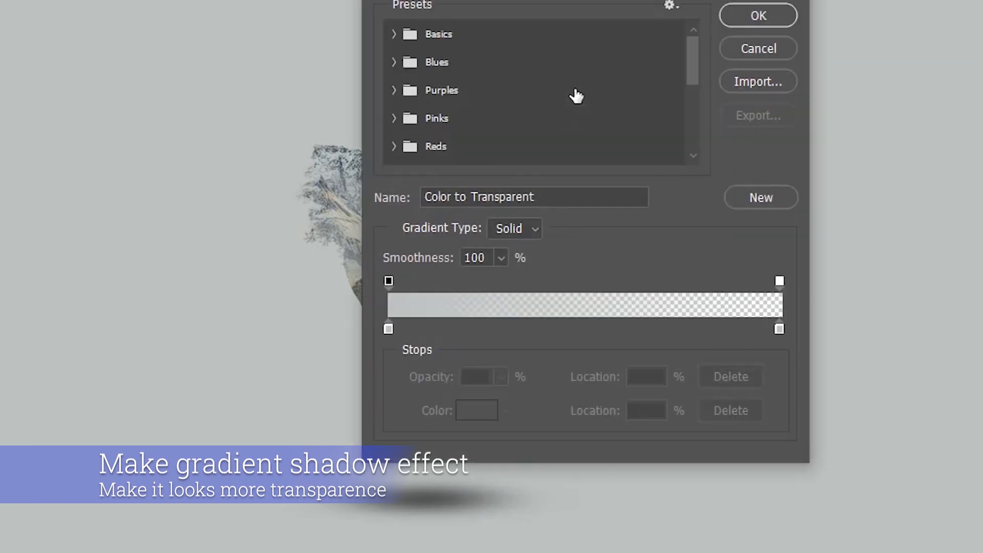
left_click_drag(653, 0, 895, 227)
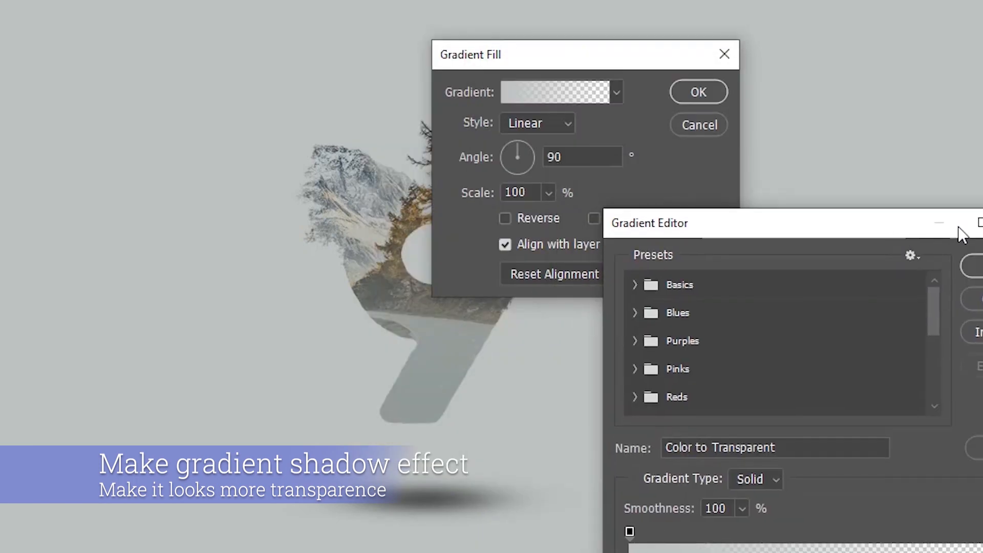
left_click(982, 223)
left_click(615, 93)
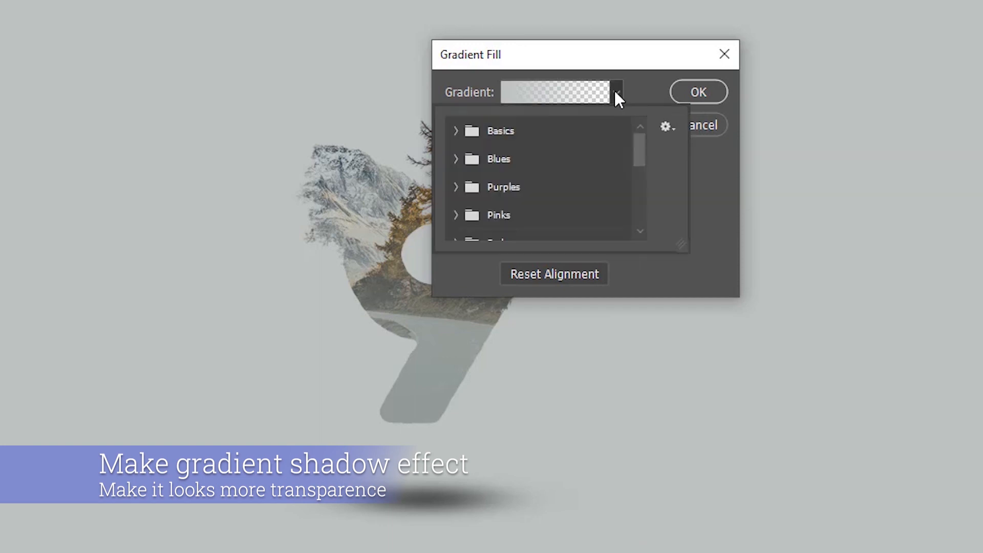
left_click(614, 93)
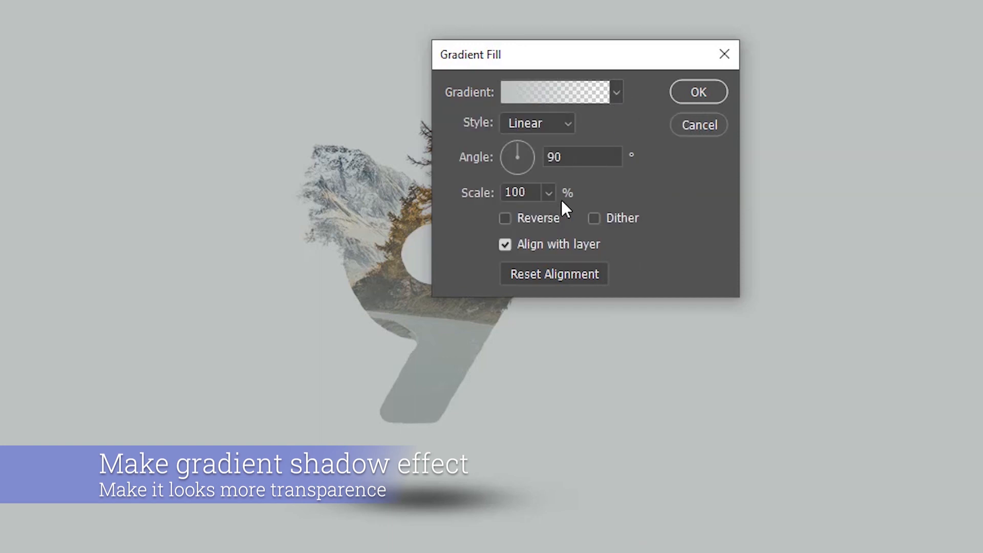
Step: Choose the color-to-transparent preset from the Basics gradients and set its starting colour stop to 000000
left_click(598, 94)
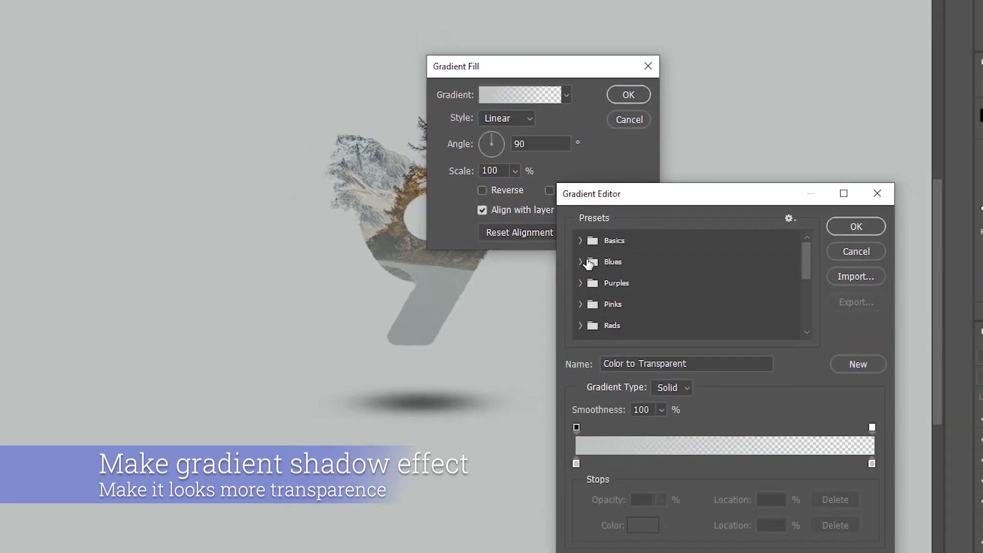
scroll(633, 295, "down", 2)
scroll(619, 274, "down", 2)
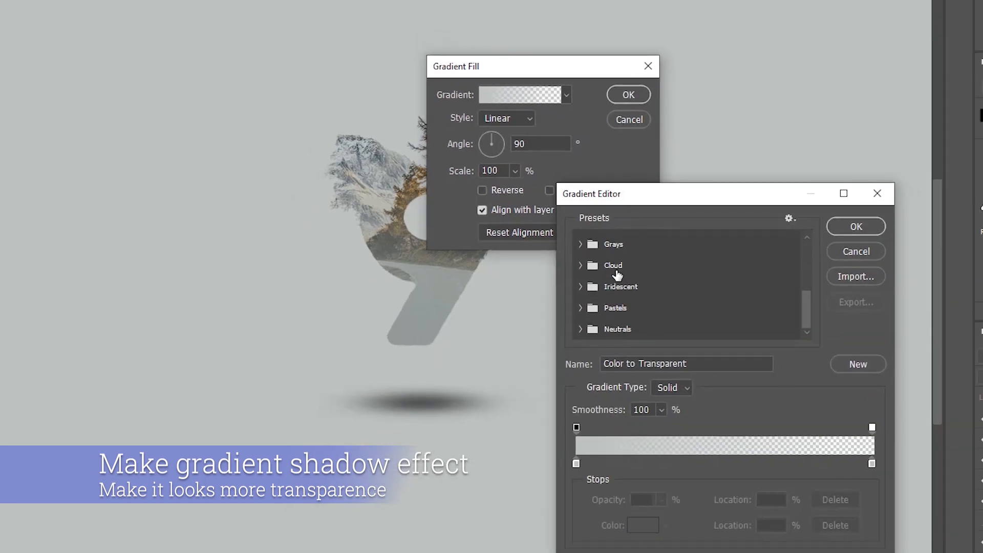
scroll(617, 274, "up", 3)
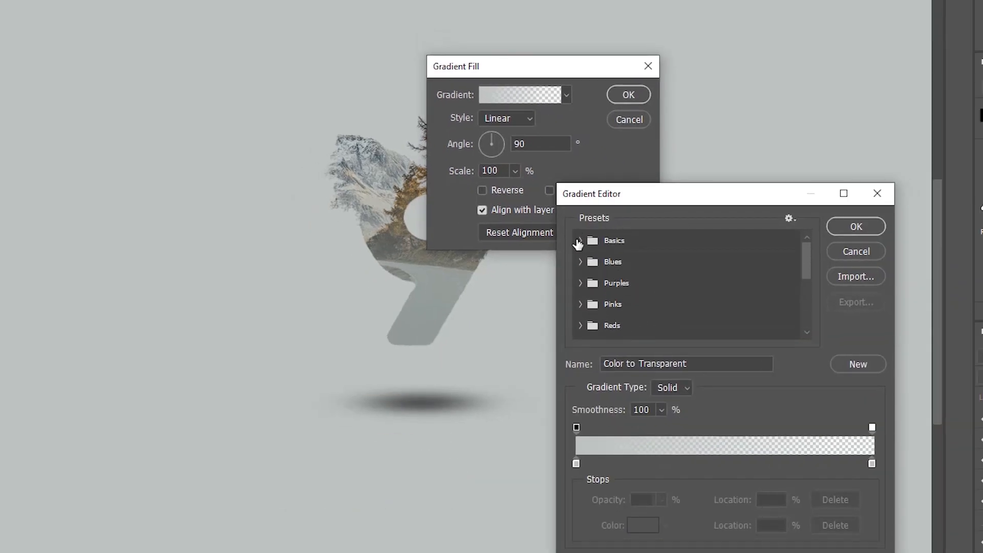
left_click(581, 241)
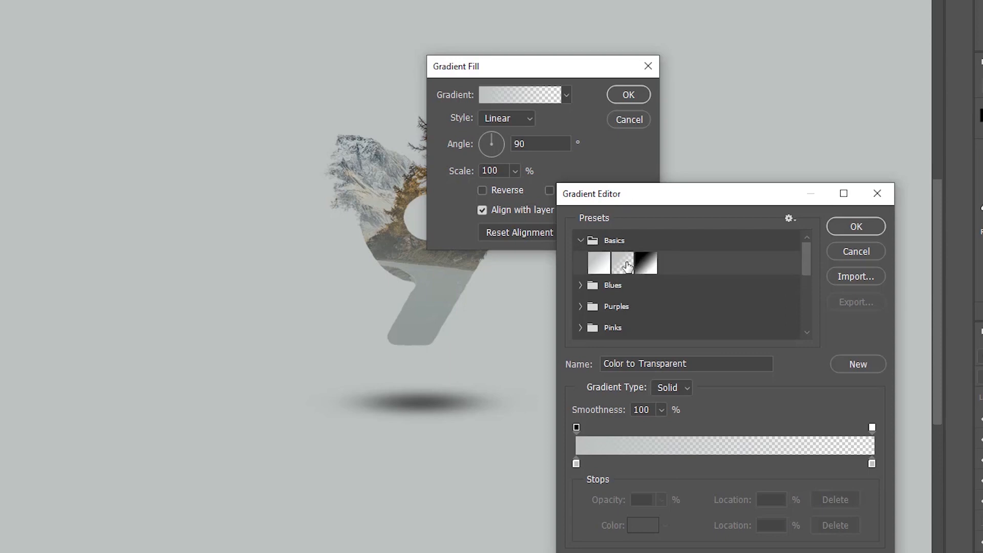
left_click(622, 263)
left_click(577, 463)
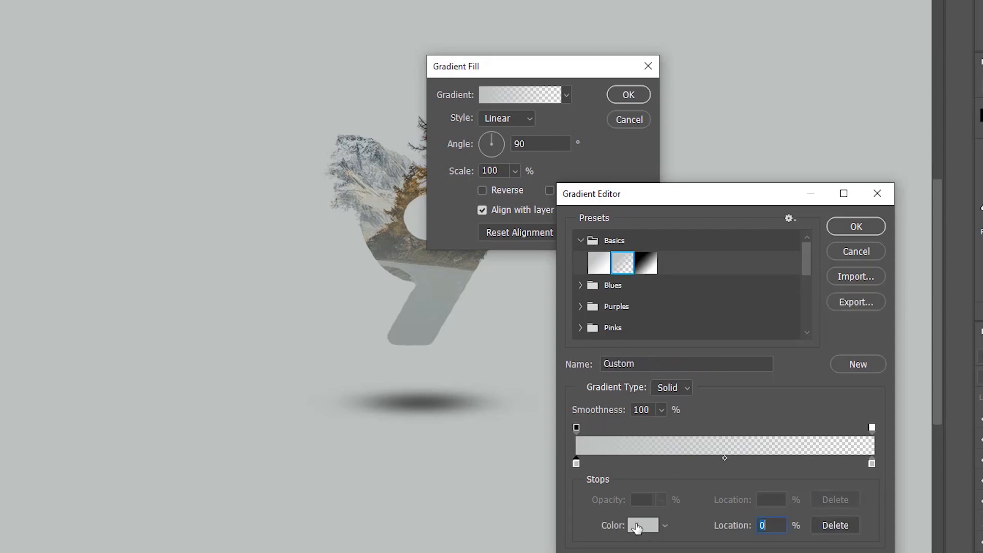
left_click(643, 526)
type("000000")
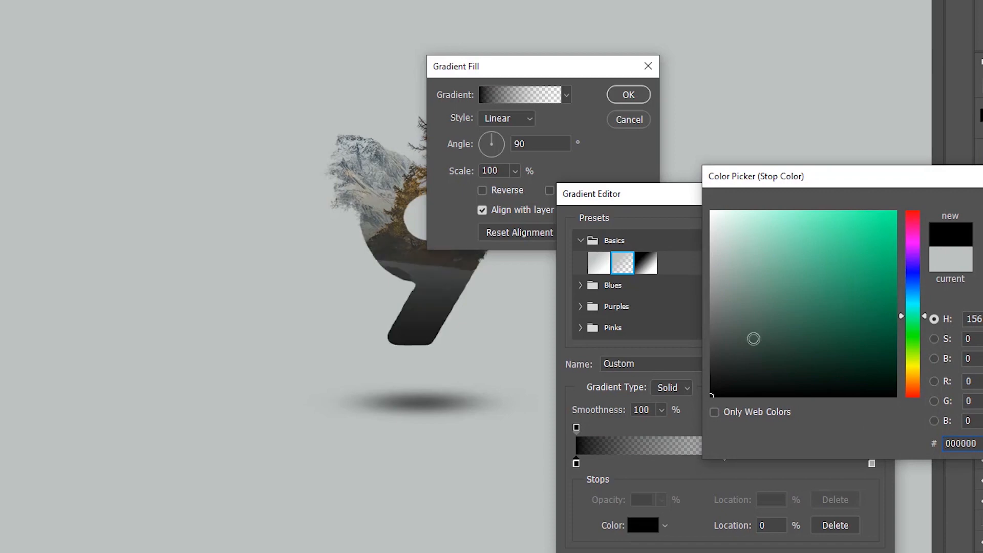
left_click(982, 205)
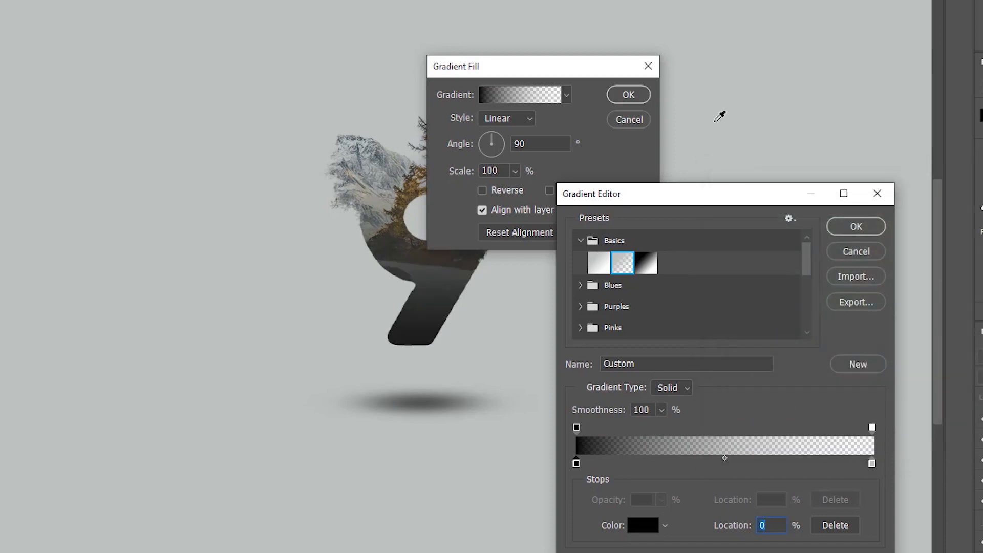
left_click(853, 224)
Step: Shift the gradient downward so its dark end shades the foot of the 9, and accept the gradient fill
left_click_drag(565, 72, 665, 79)
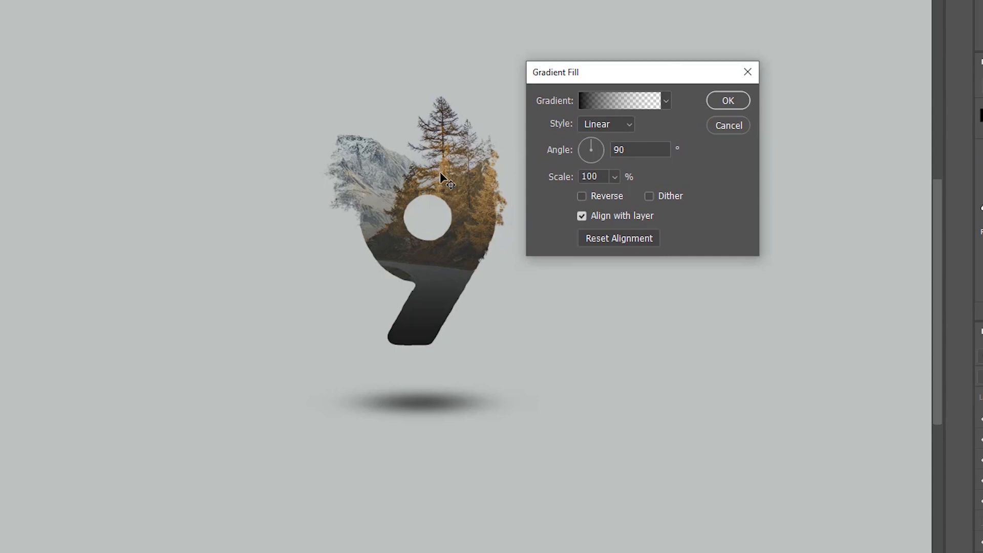
left_click_drag(440, 173, 433, 263)
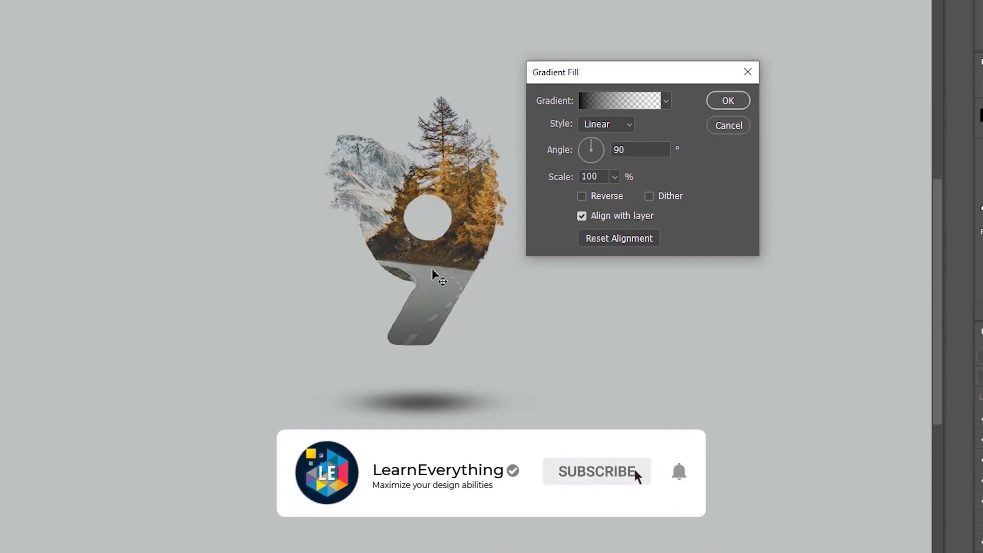
left_click_drag(432, 269, 431, 282)
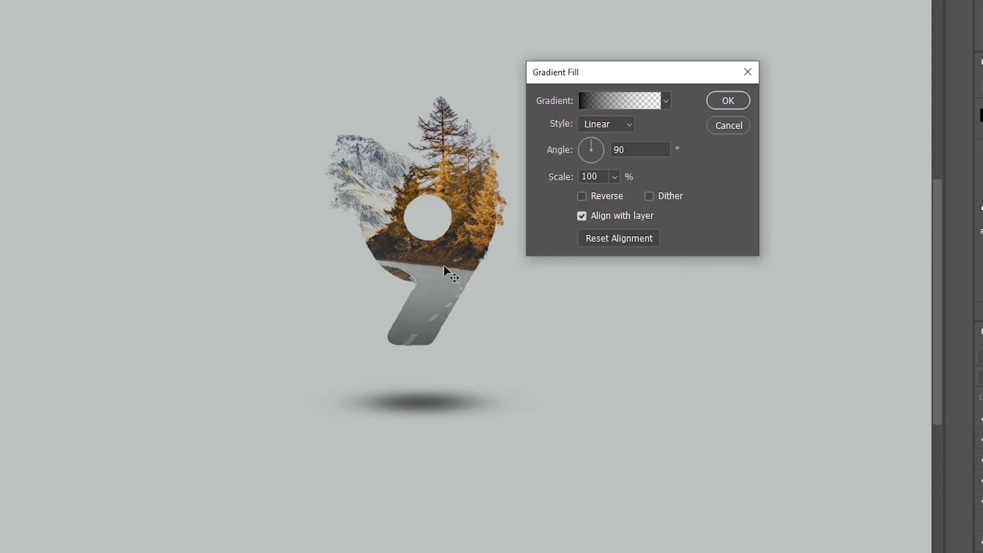
left_click(727, 101)
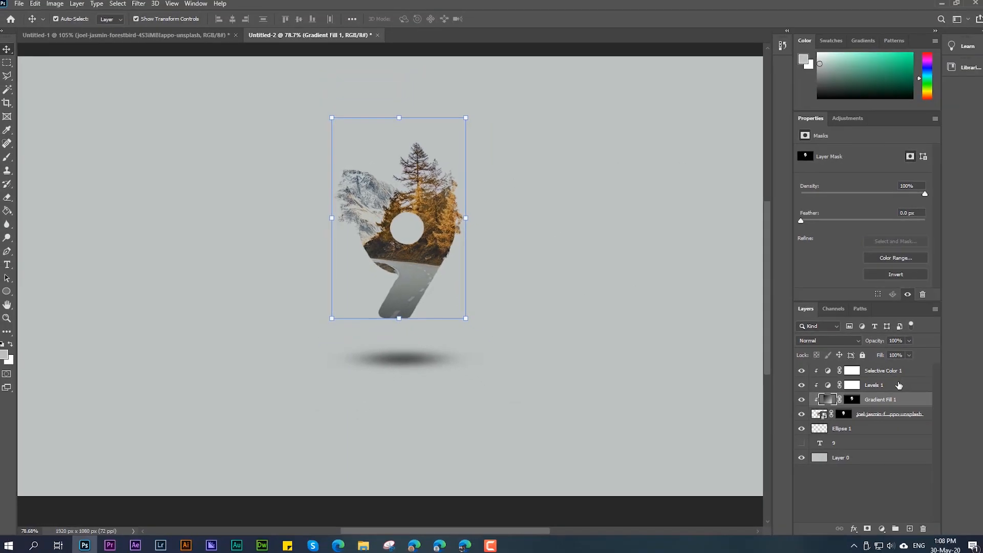
Step: Change the gradient fill layer's blend mode to Overlay
left_click(830, 341)
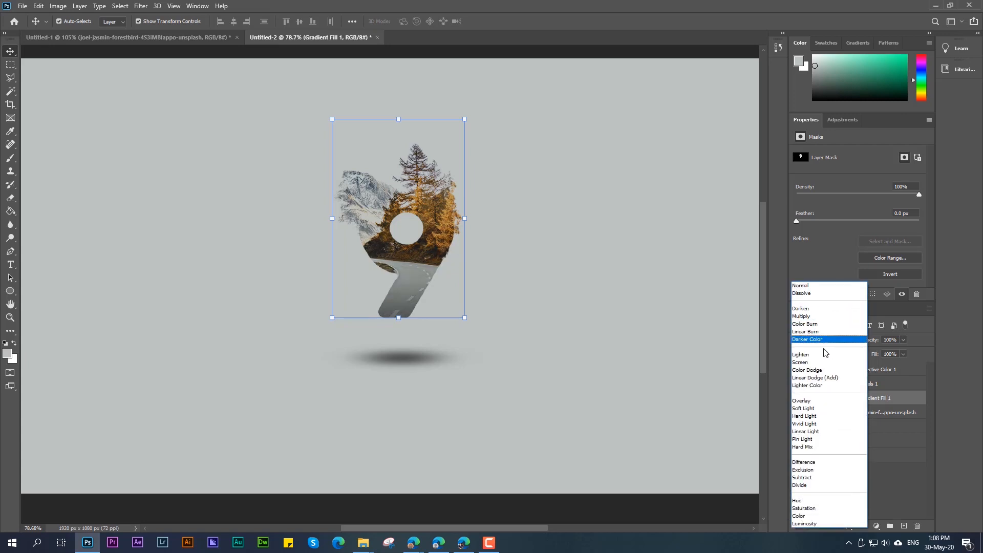
left_click(810, 401)
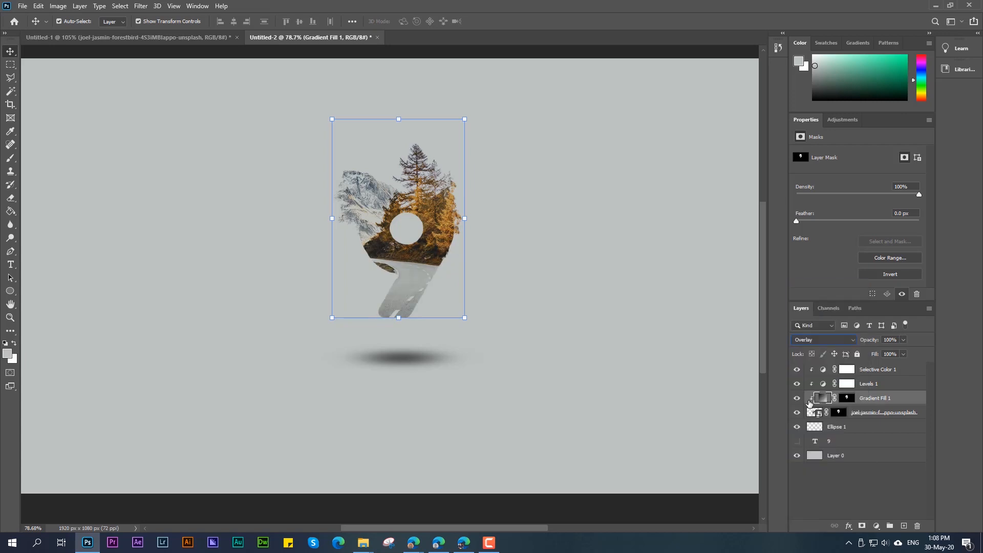
left_click(638, 410)
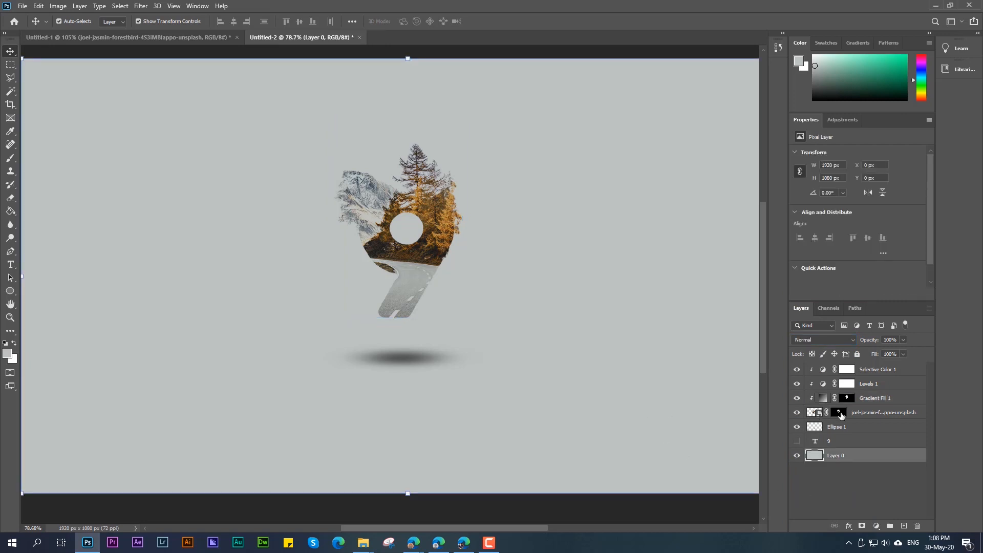
Step: Toggle the gradient fill layer's visibility repeatedly to compare the 9 with and without the shading, and deselect the layer
left_click(865, 399)
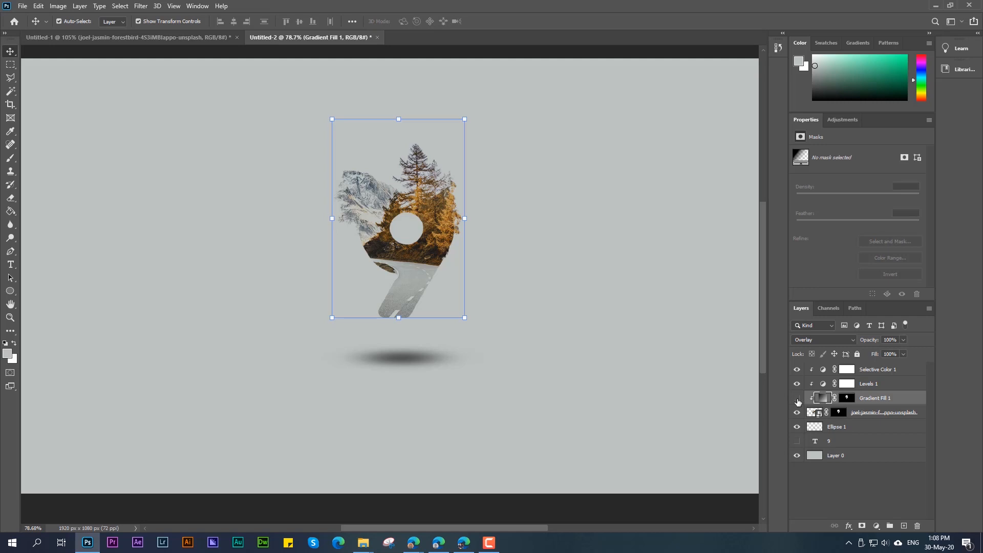
left_click(797, 400)
left_click(797, 400)
left_click(797, 400)
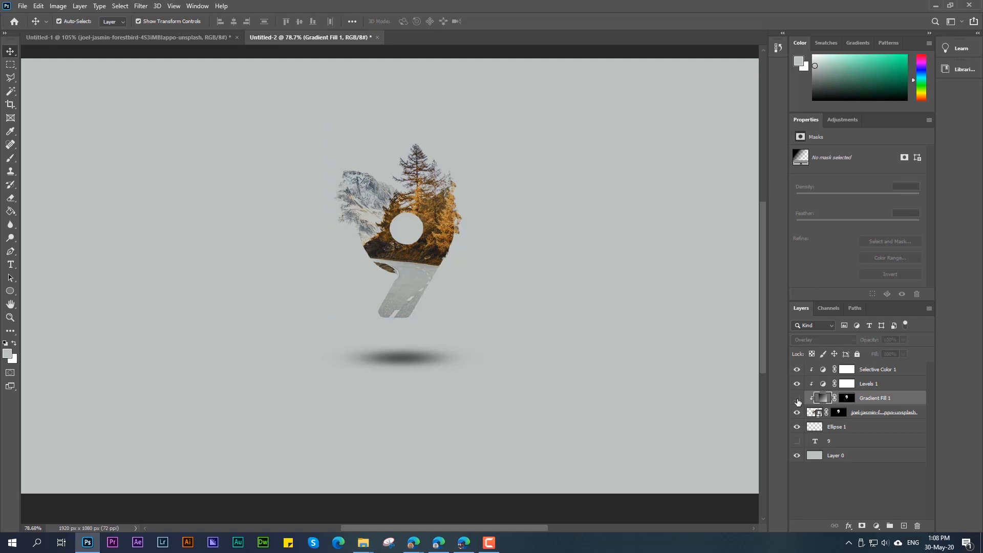
left_click(797, 400)
left_click(797, 400)
left_click(797, 400)
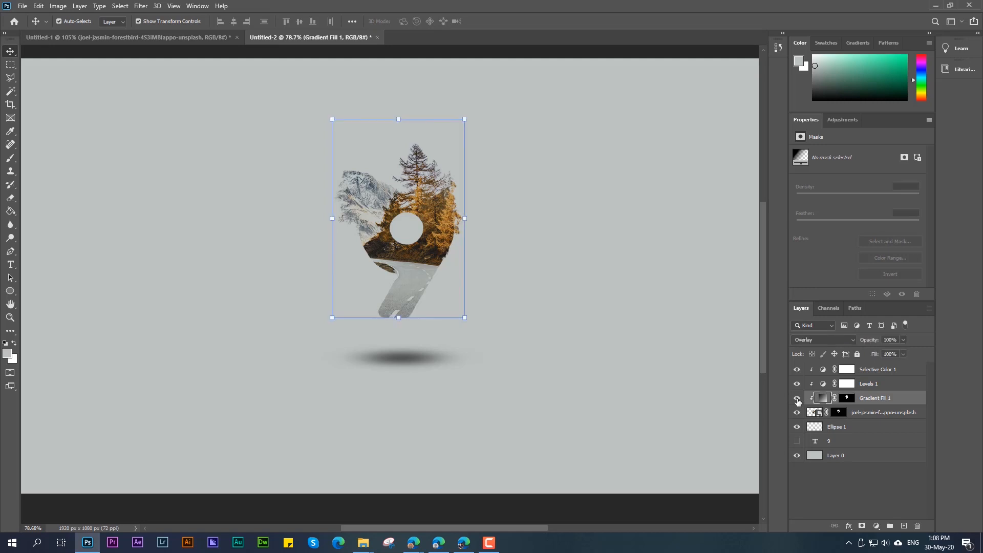
left_click(797, 400)
left_click(797, 400)
left_click(821, 485)
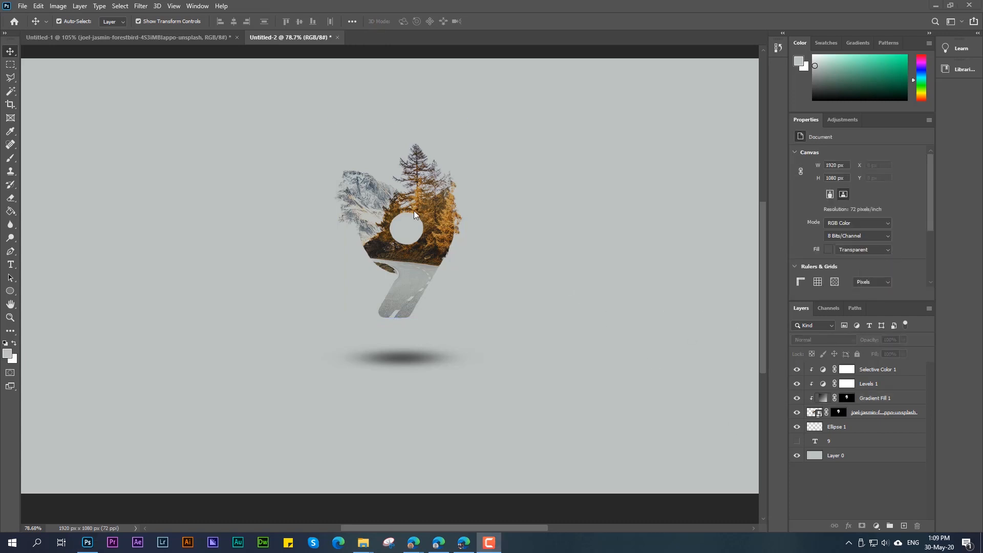
Step: Adjust the existing Levels layer to a midtone value of 0.64 and a white input of 235, and deselect it
left_click(840, 412)
left_click(865, 386)
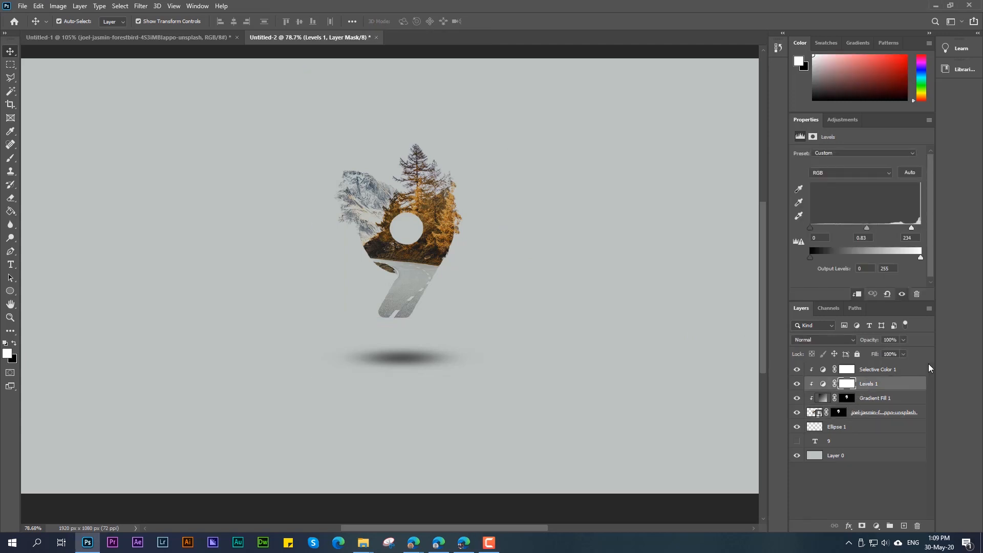
mouse_move(867, 229)
left_mouse_down()
mouse_move(912, 229)
mouse_move(859, 231)
mouse_move(883, 235)
left_mouse_up()
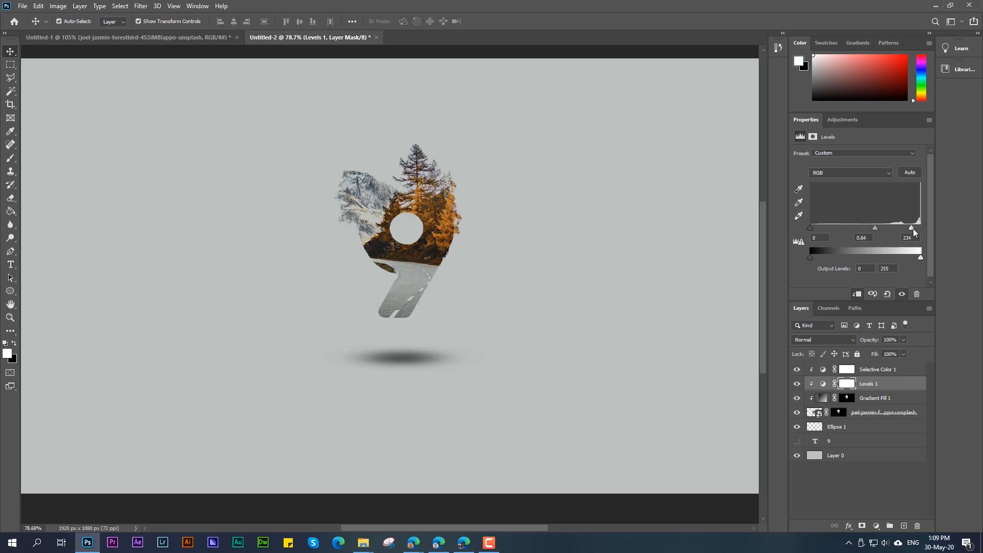
left_click_drag(907, 228, 911, 229)
mouse_move(813, 229)
left_mouse_down()
mouse_move(834, 229)
mouse_move(811, 227)
left_mouse_up()
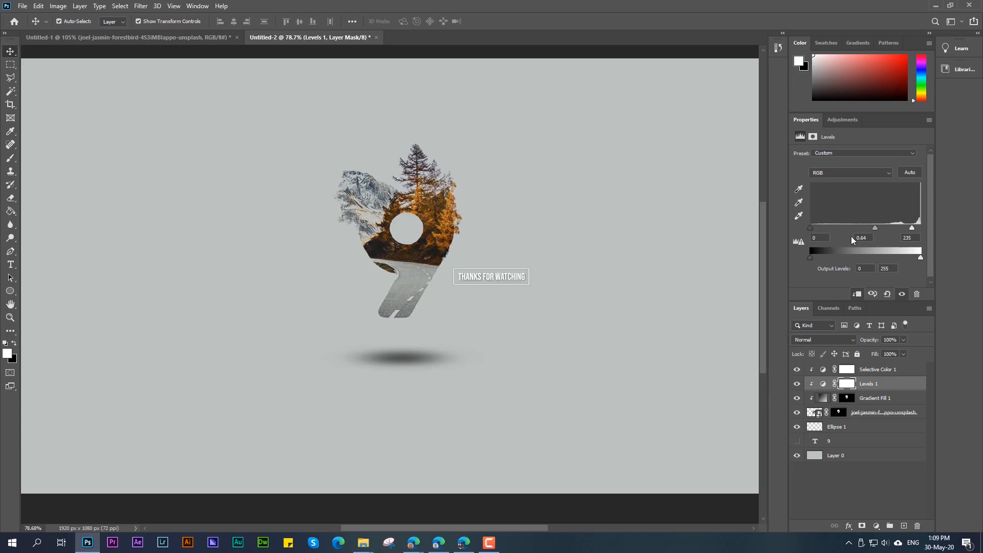
left_click(855, 495)
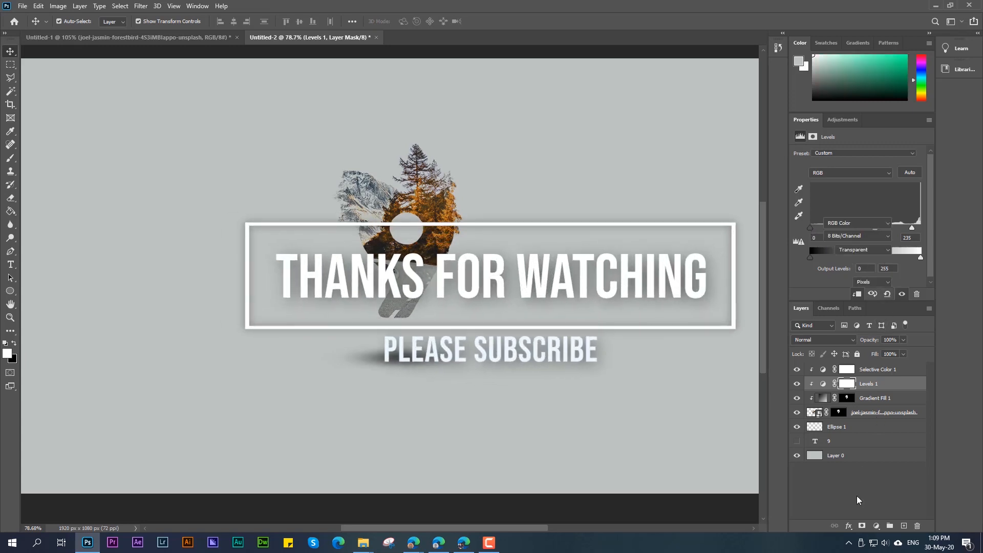
Step: Examine the finished composition in full-screen mode, and inspect the 9 and its shadow up close and from afar
left_click(207, 169)
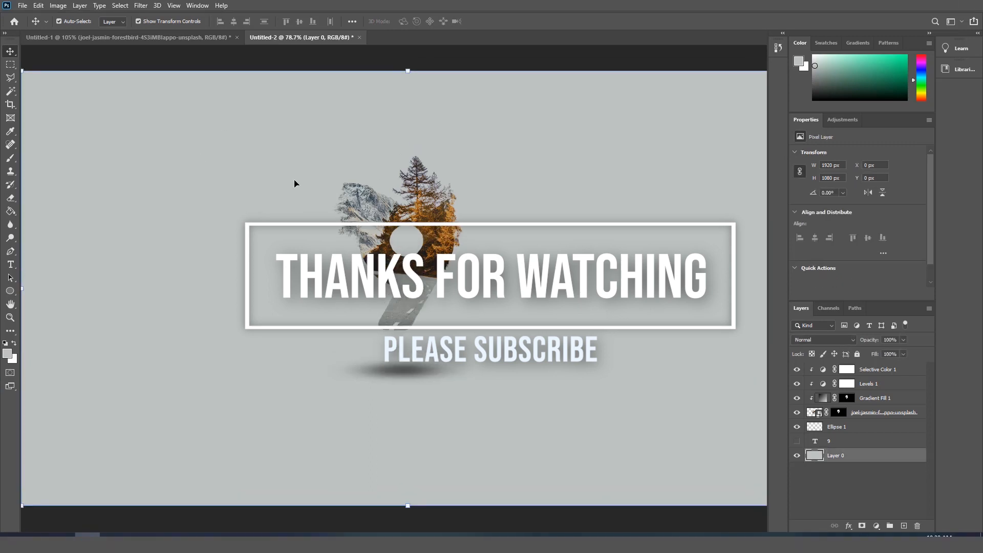
key("f")
key("f")
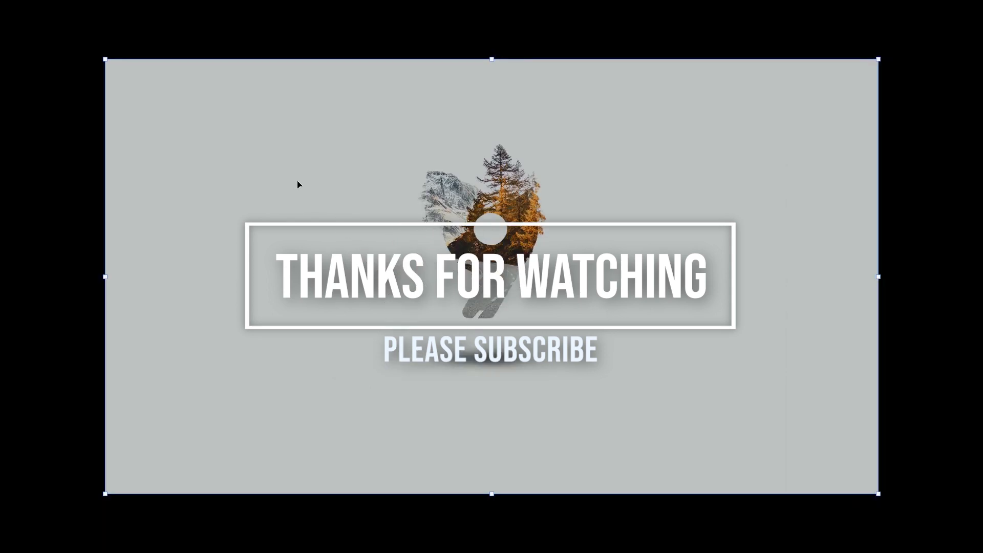
key("f")
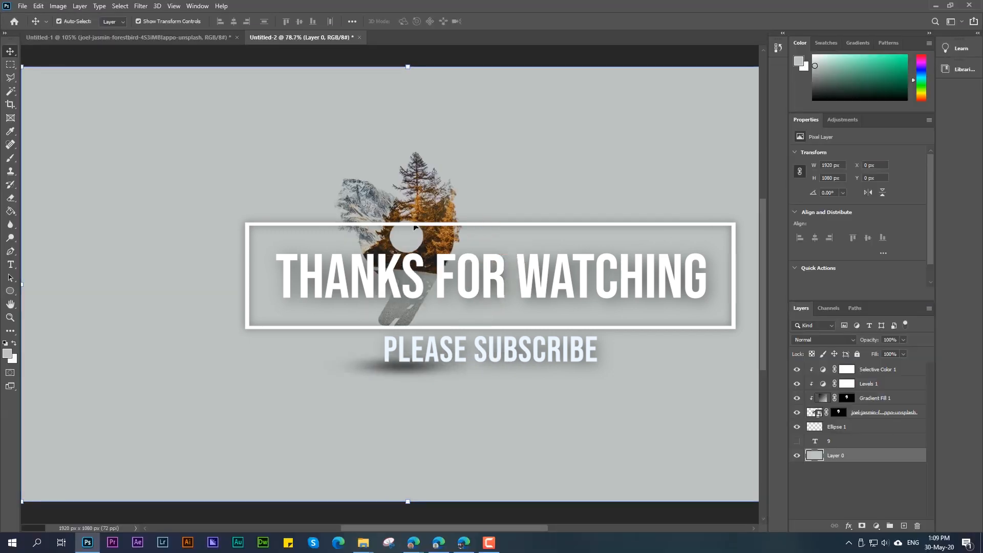
scroll(494, 182, "up", 2)
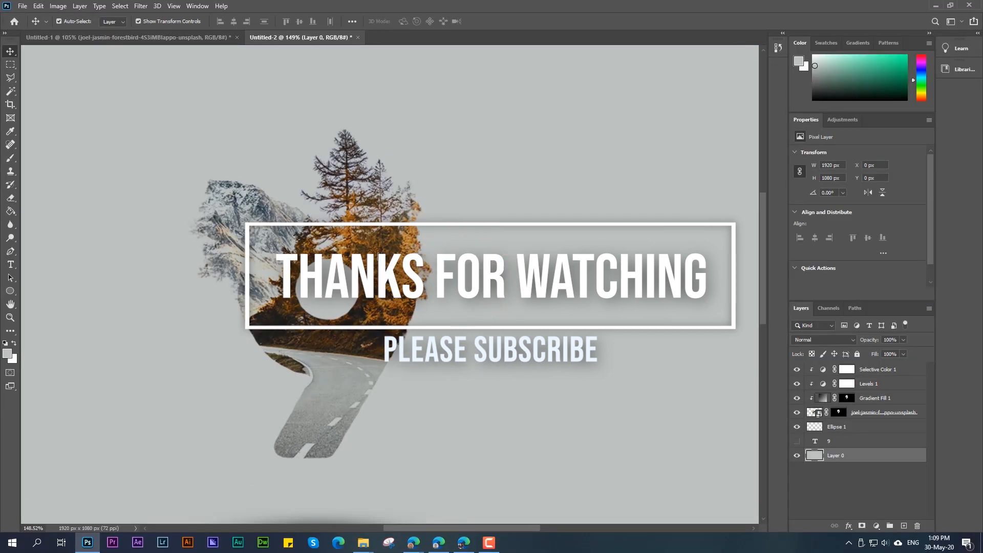
scroll(379, 255, "down", 4)
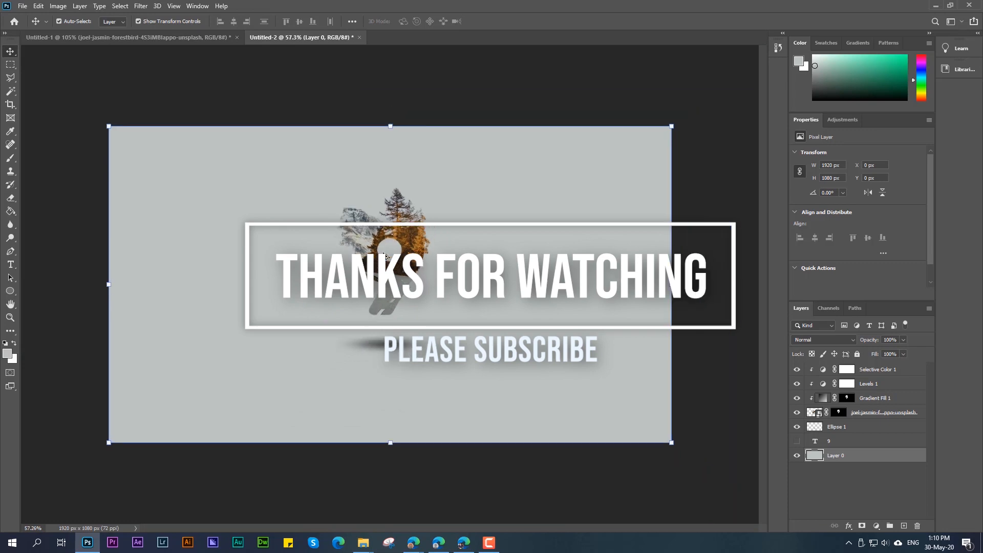
scroll(385, 254, "up", 1)
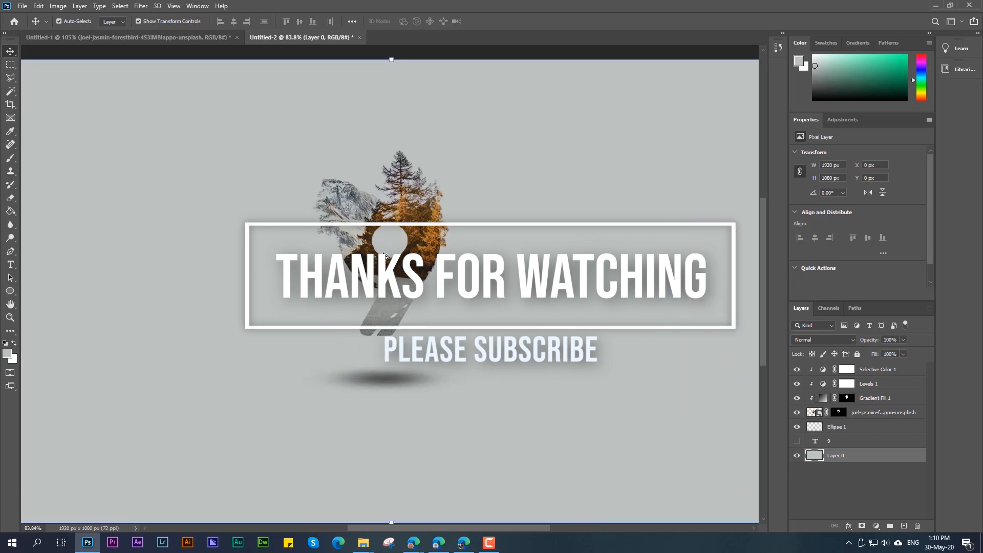